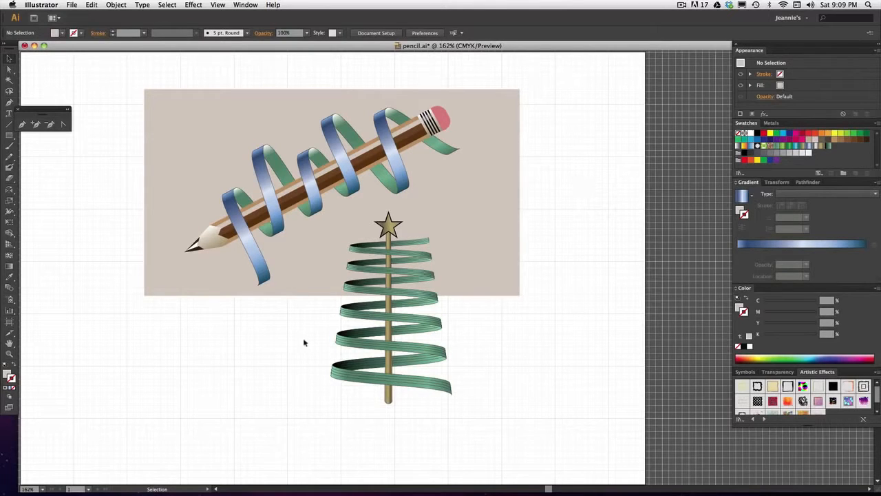
Delete the ribbon-wrapped pencil, its beige background and the ribbon Christmas tree from the artboard.
key("space")
left_click_drag(85, 323, 101, 322)
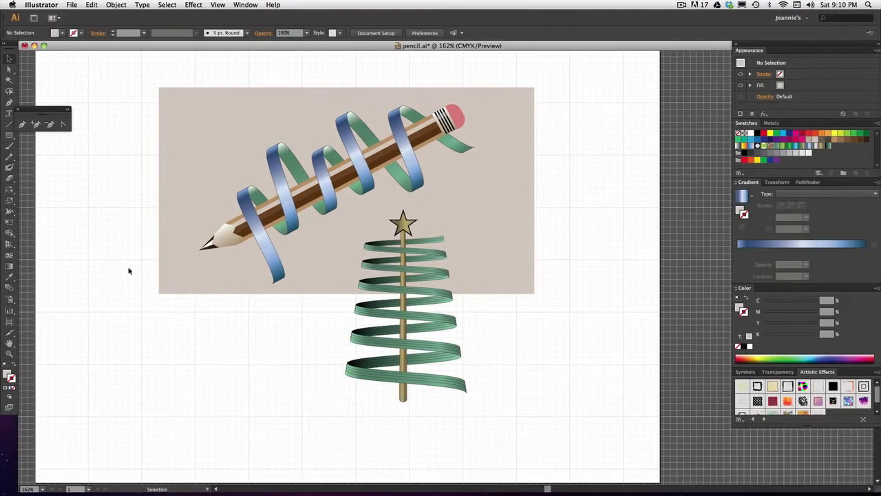
left_click_drag(352, 352, 571, 417)
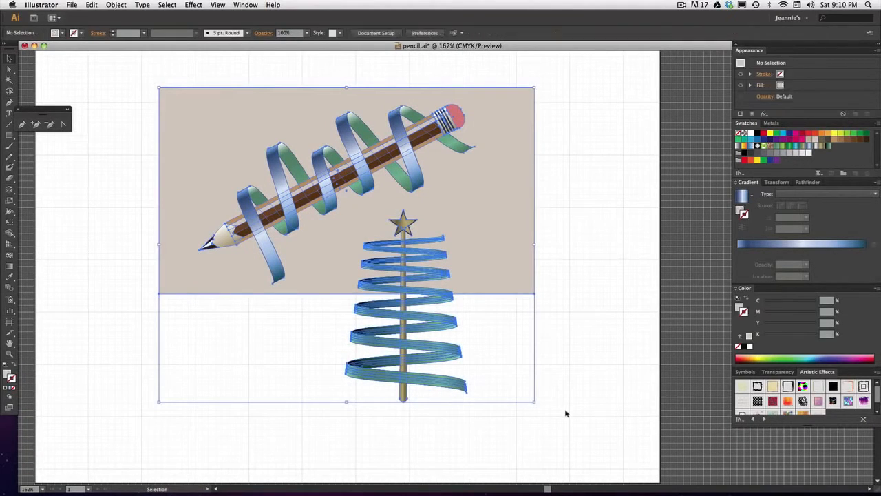
key("Delete")
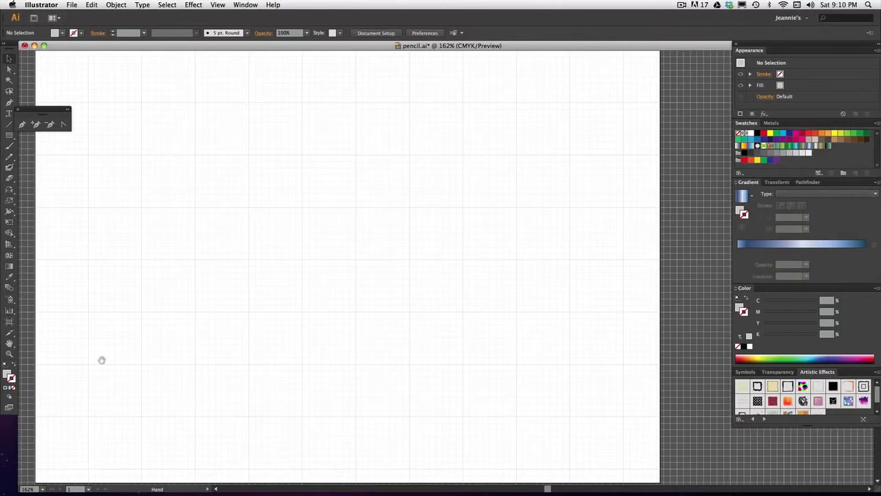
Move the blue 3D ribbon coil and the upright pencil from the pasteboard onto the artboard.
left_click_drag(101, 360, 139, 362)
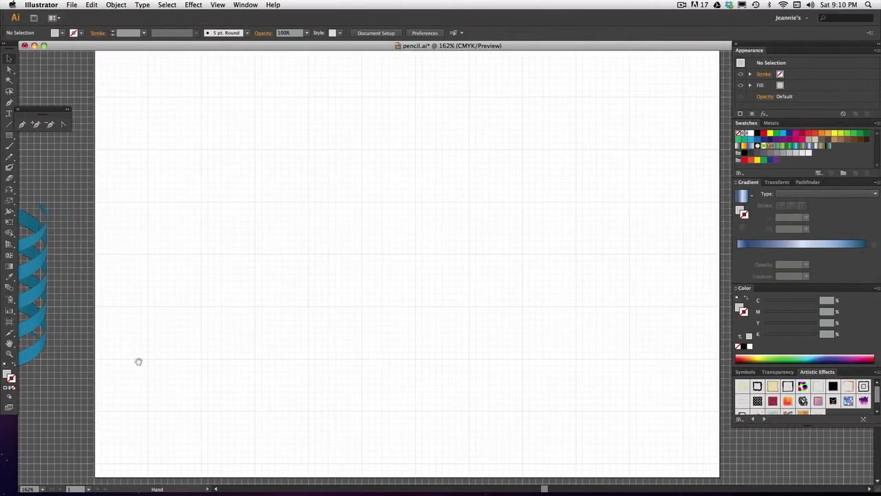
left_click_drag(38, 297, 559, 199)
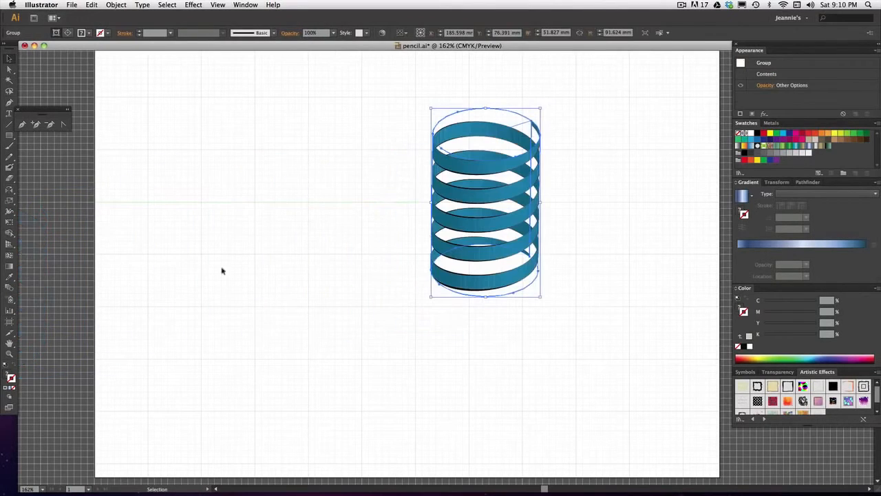
left_click(62, 286)
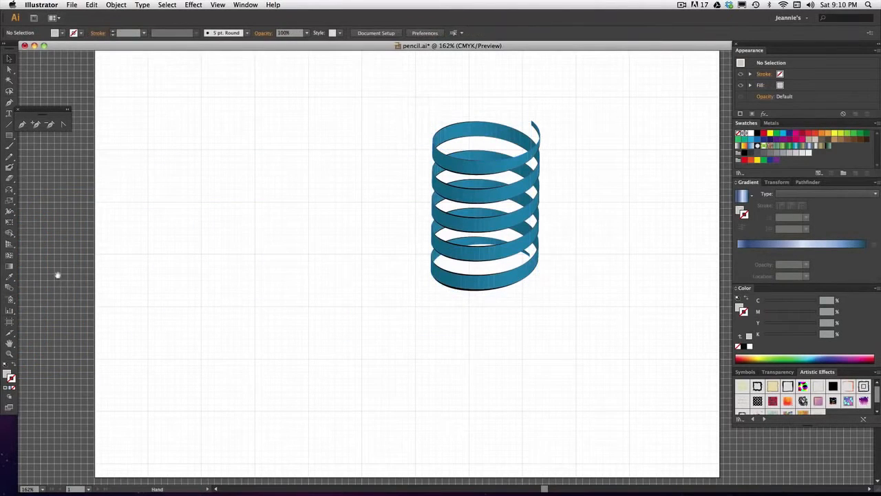
mouse_move(55, 273)
left_mouse_down()
mouse_move(212, 279)
mouse_move(181, 278)
left_mouse_up()
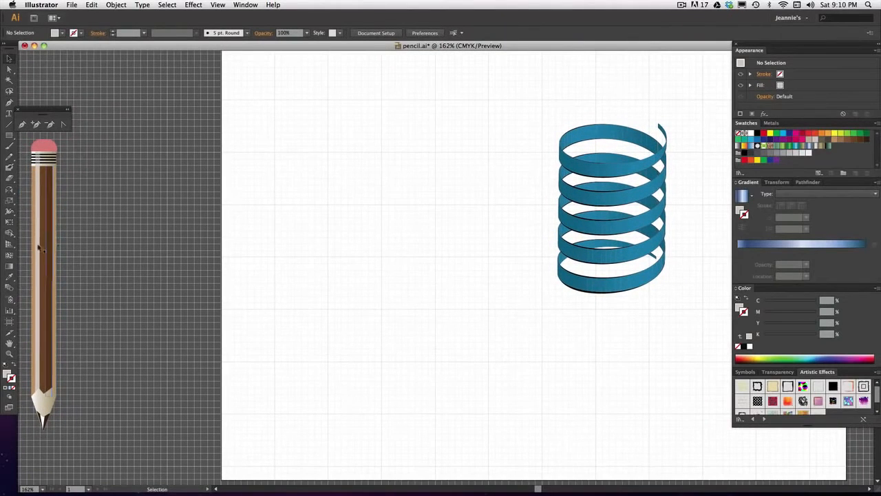
mouse_move(45, 213)
left_mouse_down()
mouse_move(287, 227)
mouse_move(399, 173)
mouse_move(347, 209)
left_mouse_up()
left_click(305, 260)
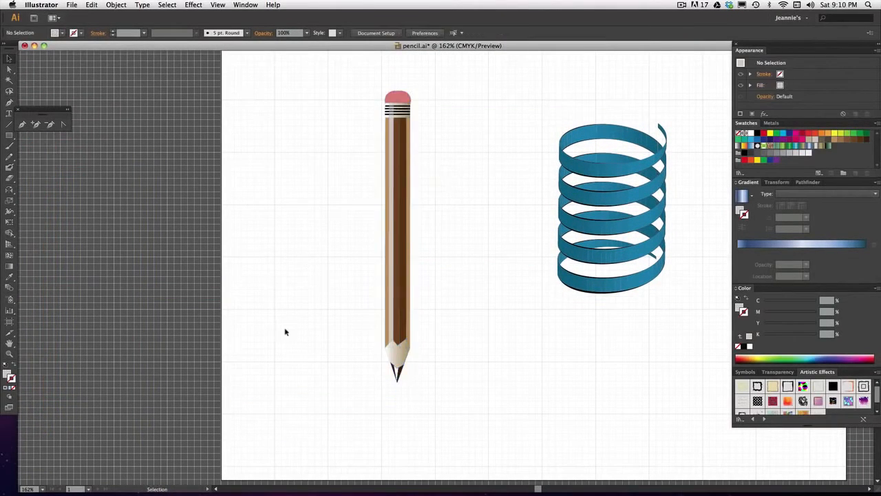
Examine the 3D effects offered for the blue ribbon coil and shift the coil around beside the pencil.
mouse_move(489, 315)
left_mouse_down()
mouse_move(356, 313)
mouse_move(301, 331)
mouse_move(296, 321)
left_mouse_up()
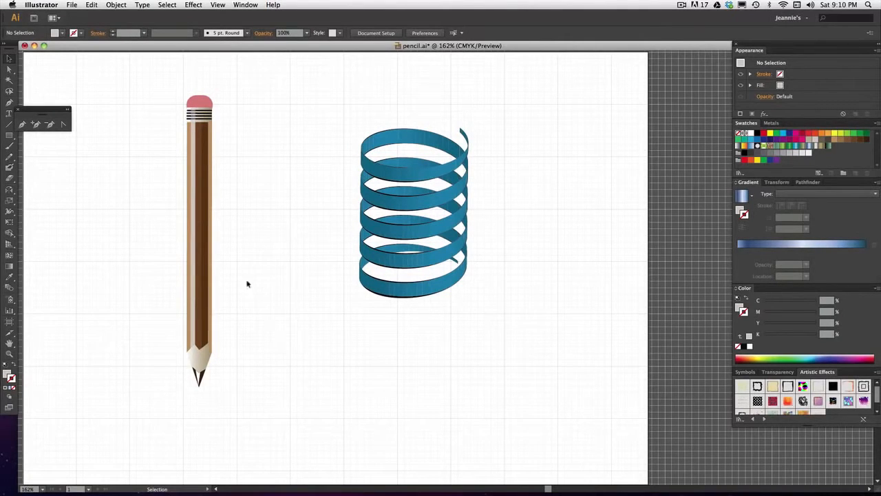
left_click(405, 172)
left_click_drag(405, 172, 358, 196)
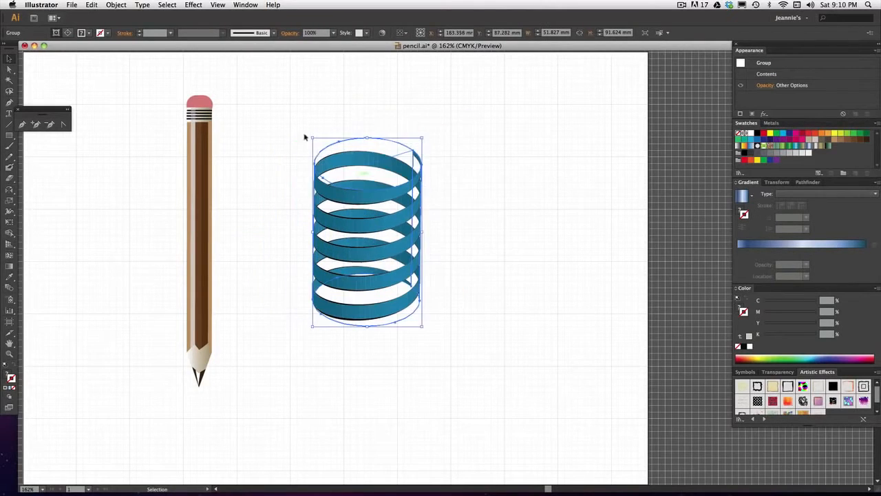
left_click(194, 5)
mouse_move(204, 61)
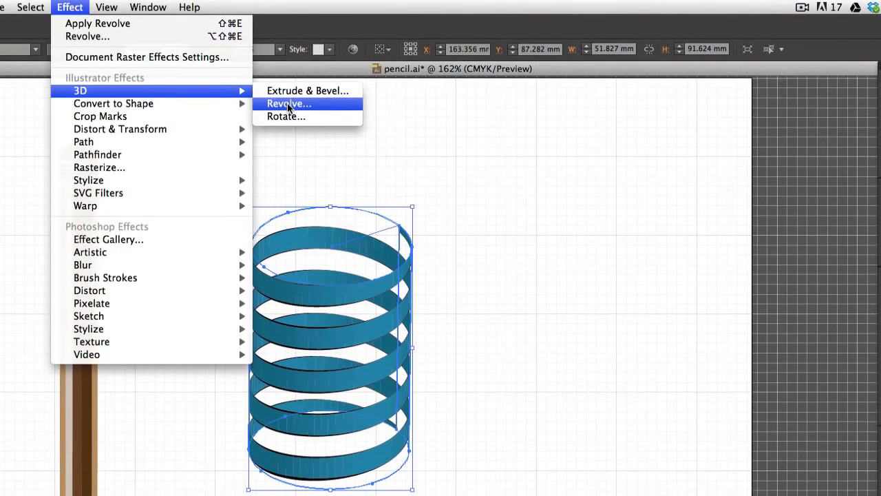
left_click(474, 137)
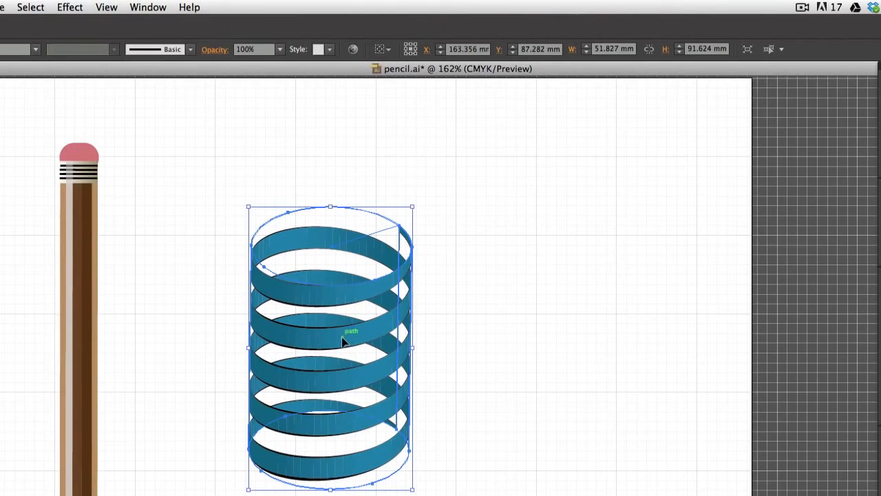
left_click_drag(341, 339, 422, 303)
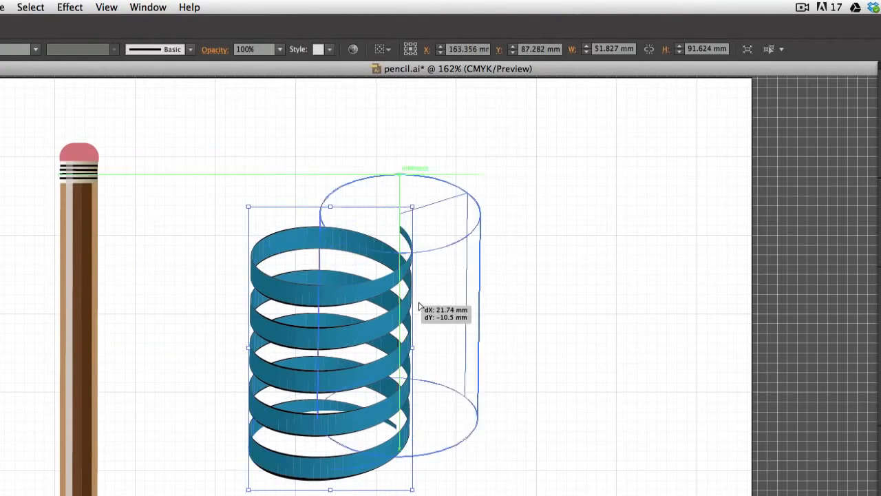
left_click(595, 339)
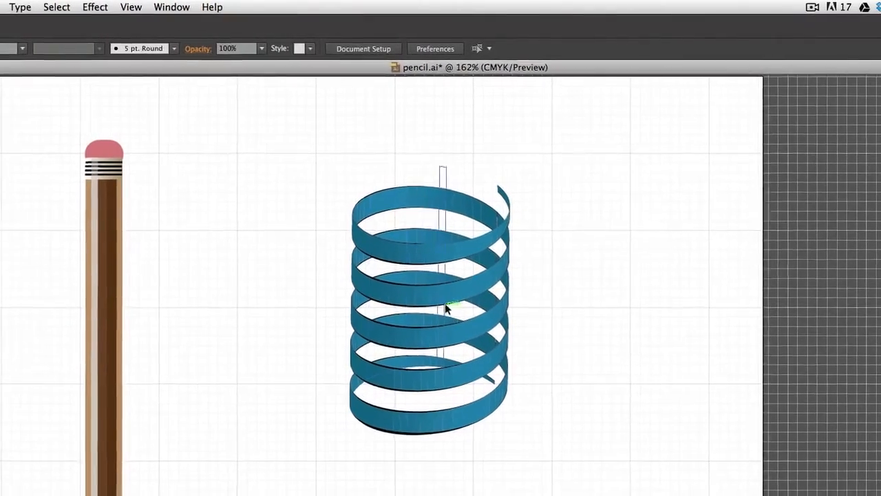
Try placing the ribbon coil over the pencil, and move it back to the empty area beside it.
left_click_drag(430, 299, 117, 314)
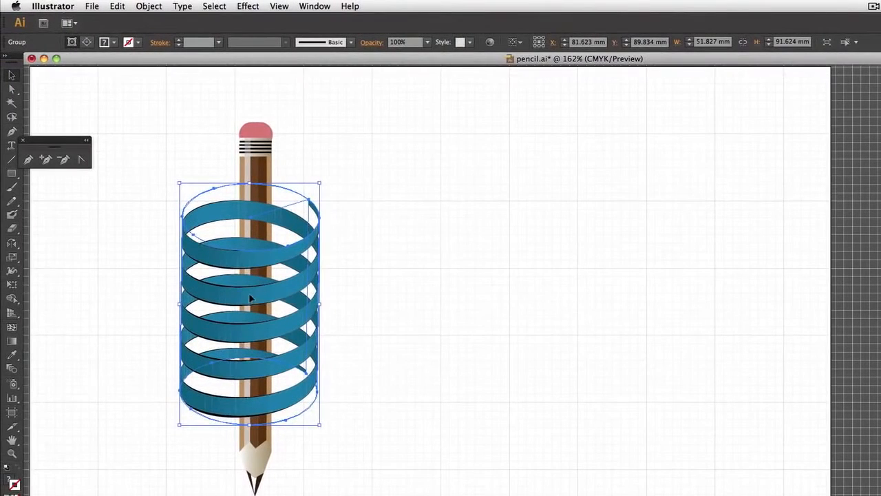
left_click_drag(223, 305, 526, 267)
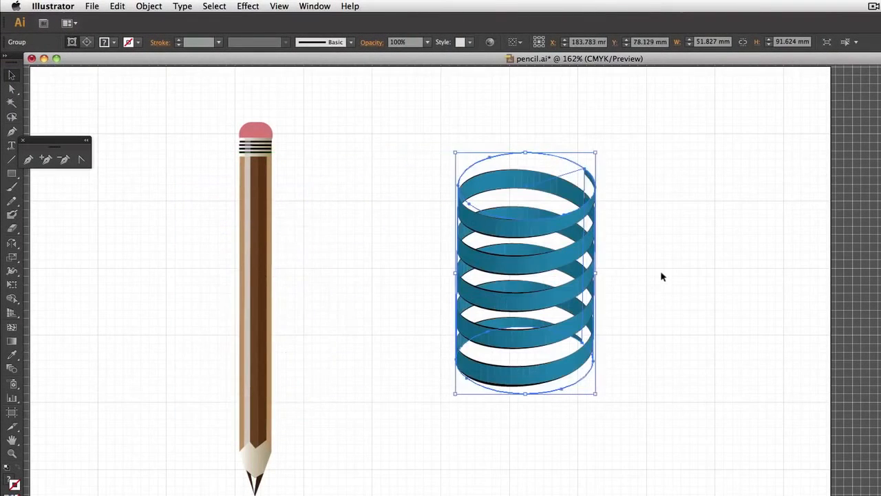
left_click(661, 277)
left_click(556, 263)
left_click(662, 343)
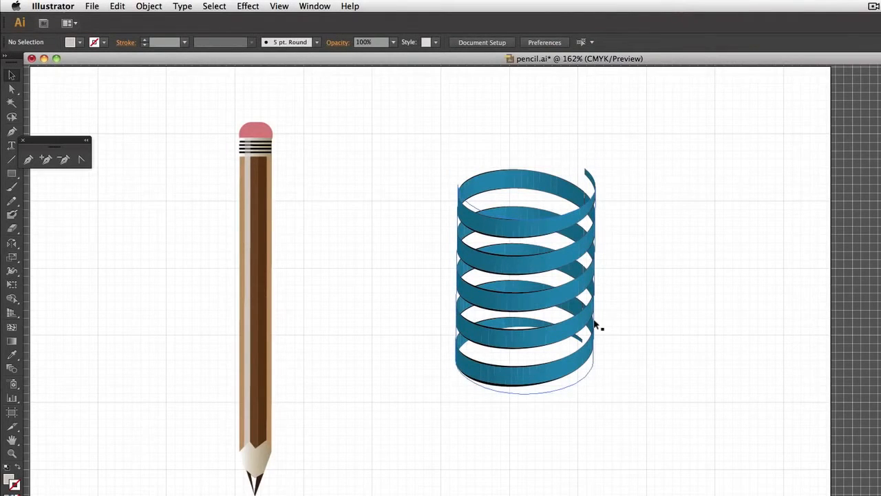
Inspect the pencil and ribbon coil in Outline view and return to Preview.
left_click(280, 6)
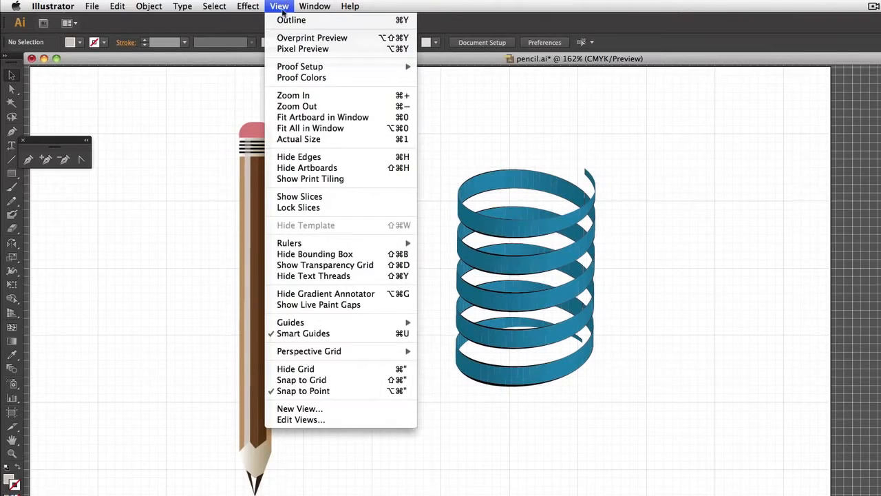
left_click(291, 20)
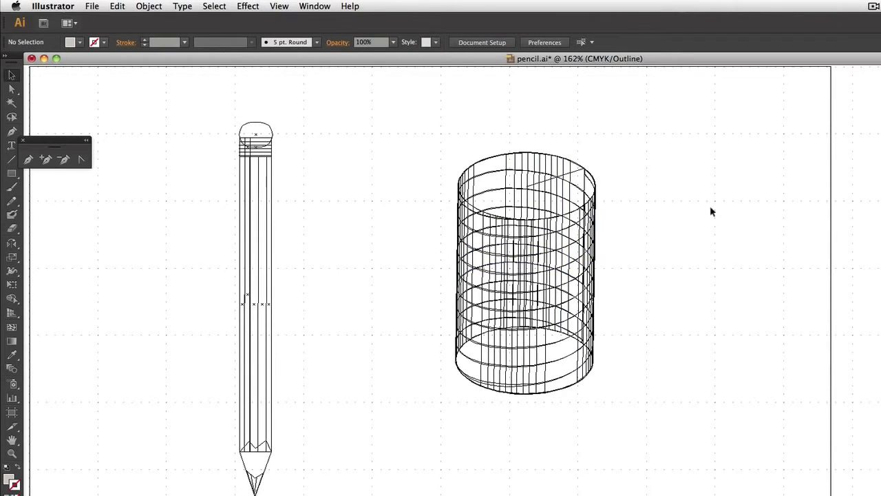
key("super+y")
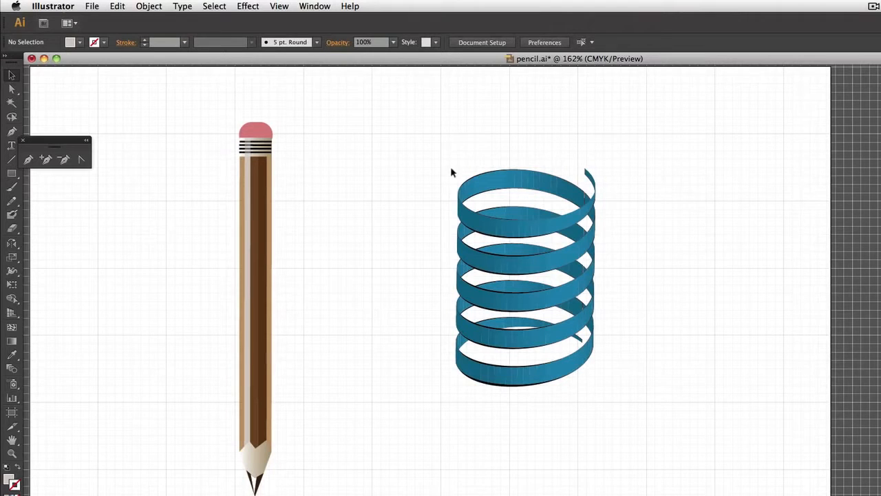
Delete the blue ribbon coil, leaving only the pencil on the artboard.
left_click(518, 228)
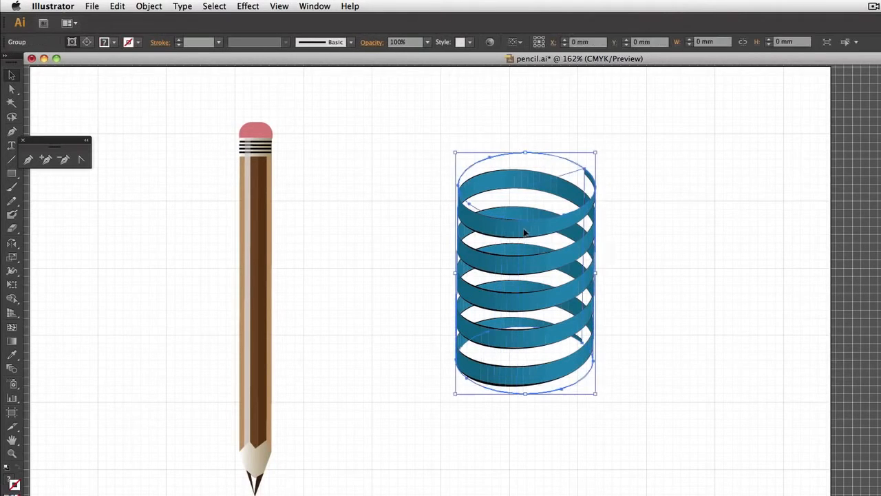
mouse_move(535, 230)
left_mouse_down()
mouse_move(130, 285)
mouse_move(146, 279)
left_mouse_up()
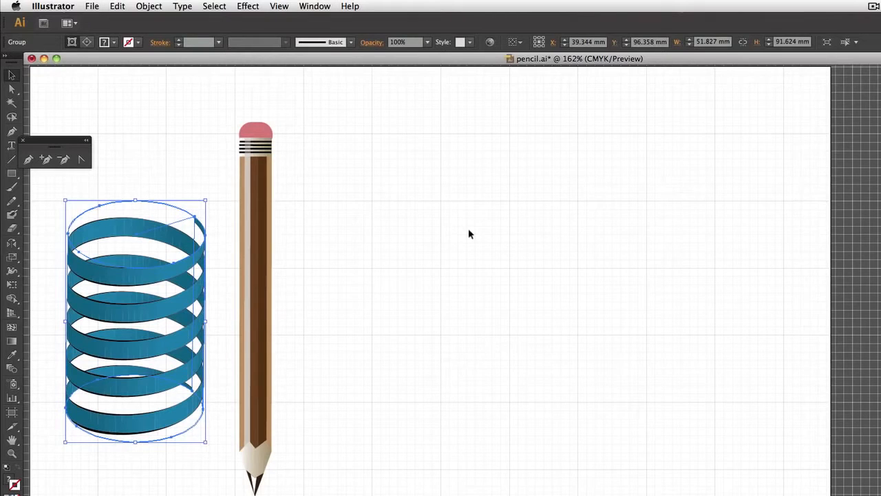
key("Delete")
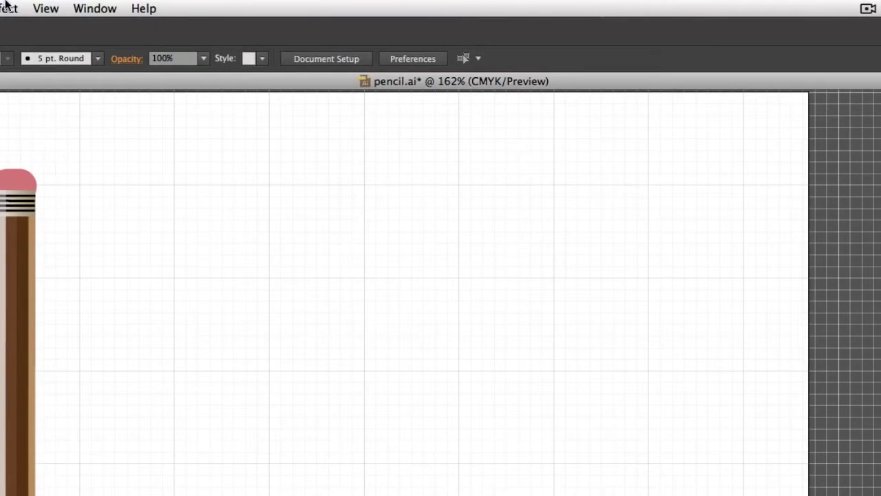
Turn on Snap to Grid and check that it is enabled.
left_click(46, 8)
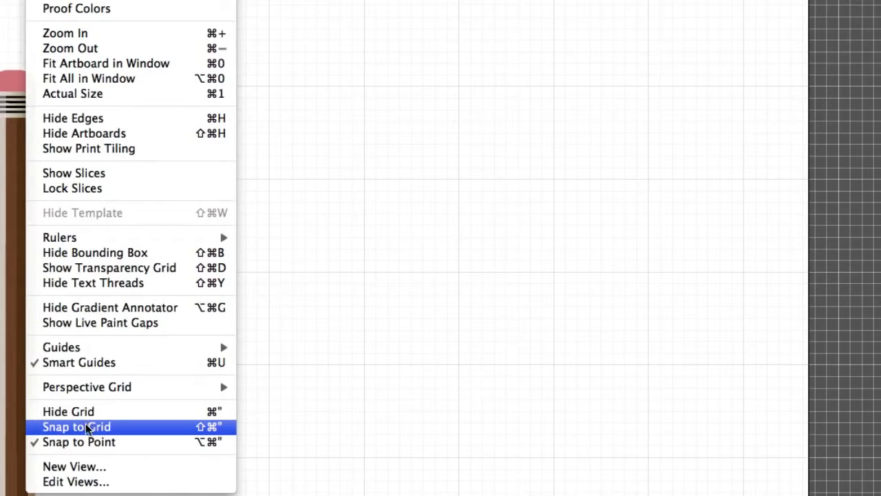
left_click(39, 427)
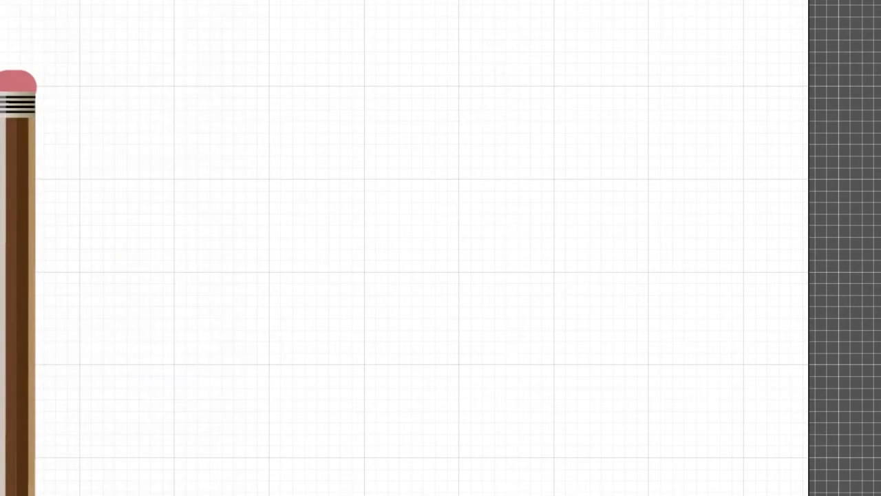
left_click(39, 1)
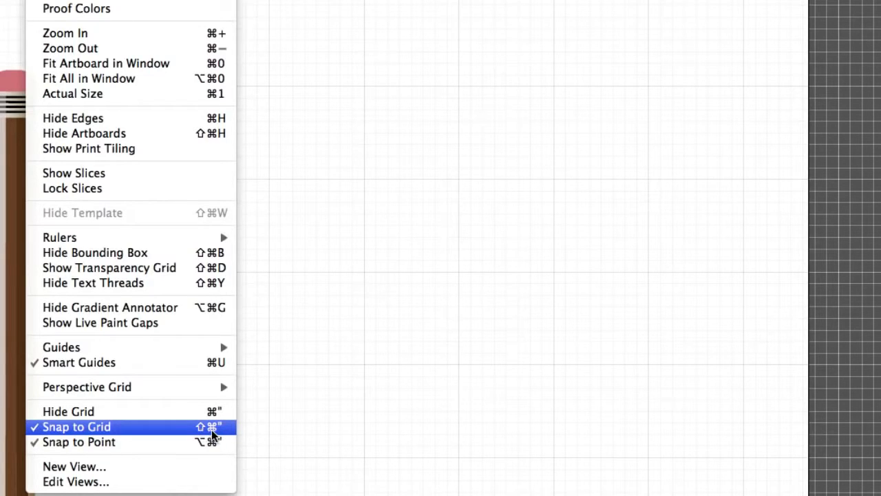
left_click(427, 392)
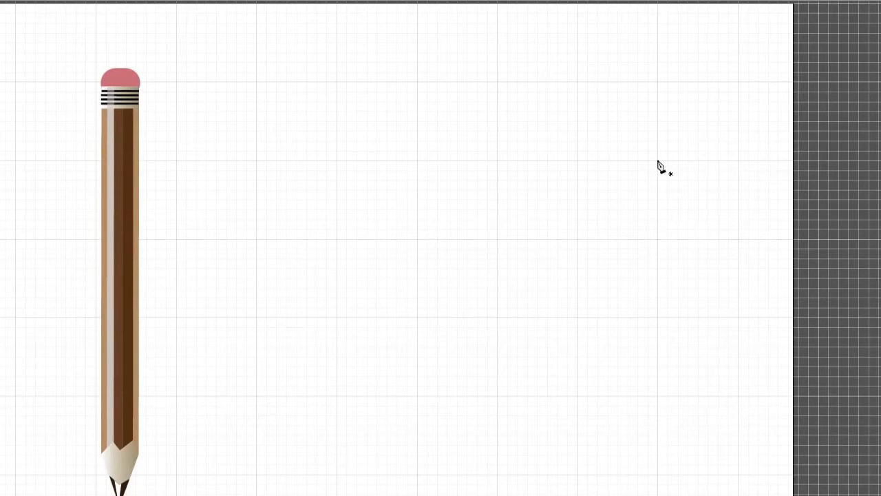
Draw an S-curve beside the pencil with the Pen tool, four grid squares wide and one high, using vertical handles half a square long.
key("v")
left_click_drag(657, 160, 656, 191)
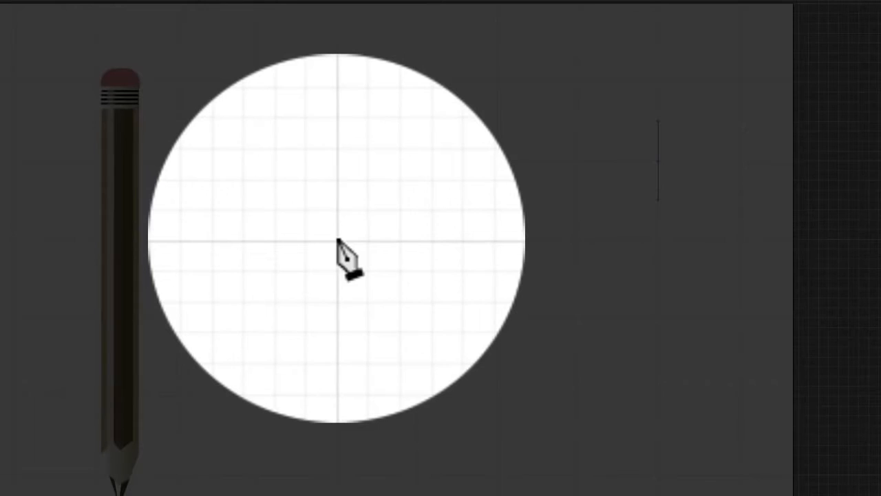
left_click(336, 240)
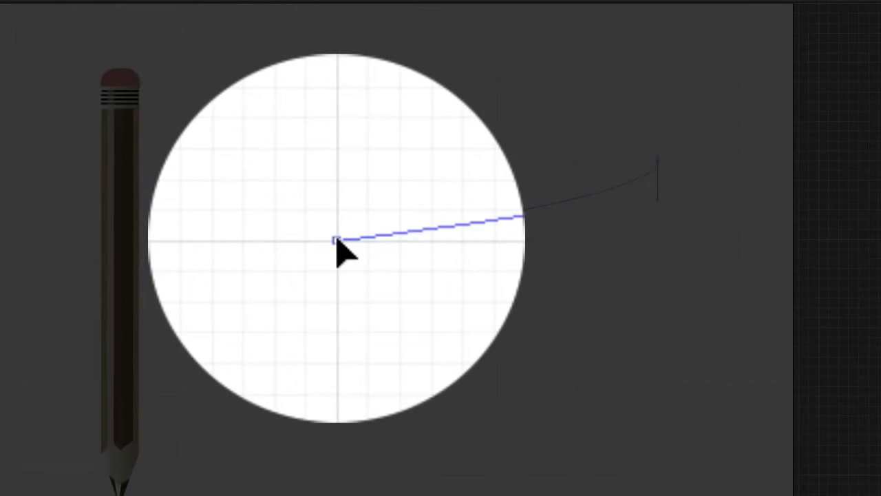
left_click_drag(336, 240, 337, 277)
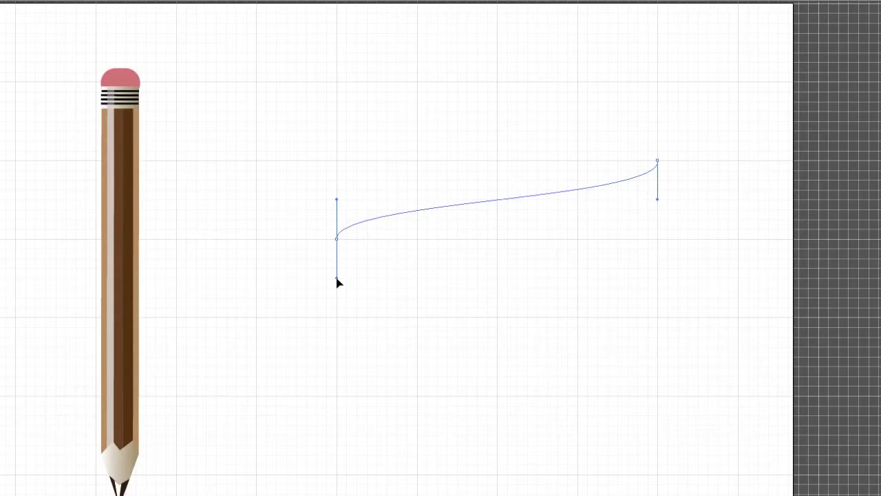
left_click_drag(336, 278, 336, 279)
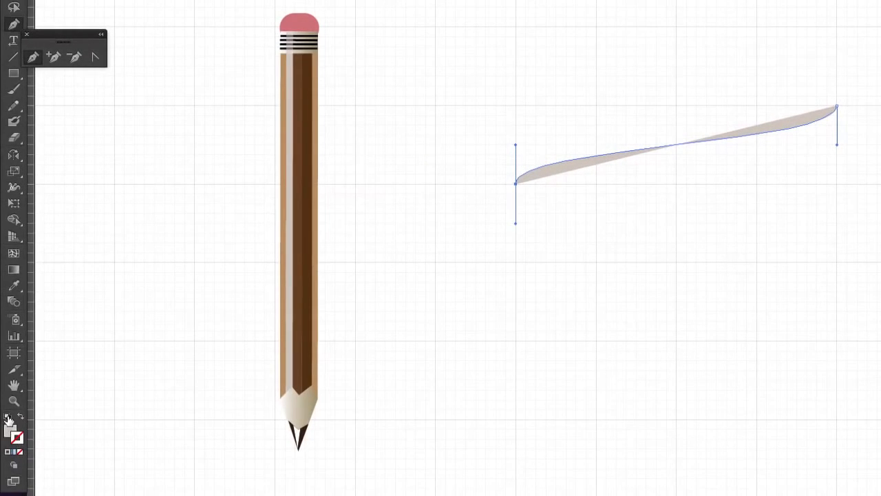
Give the S-curve the default black stroke with no fill, and reselect it with the Selection tool.
left_click(7, 417)
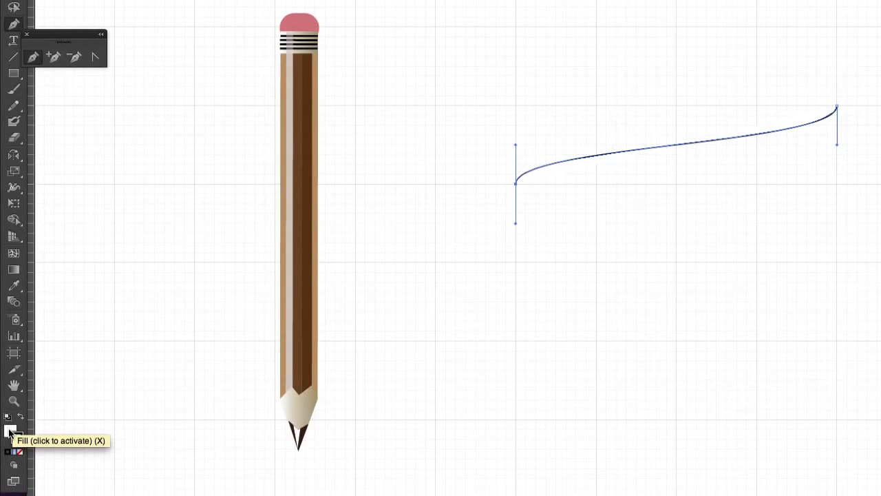
left_click(10, 430)
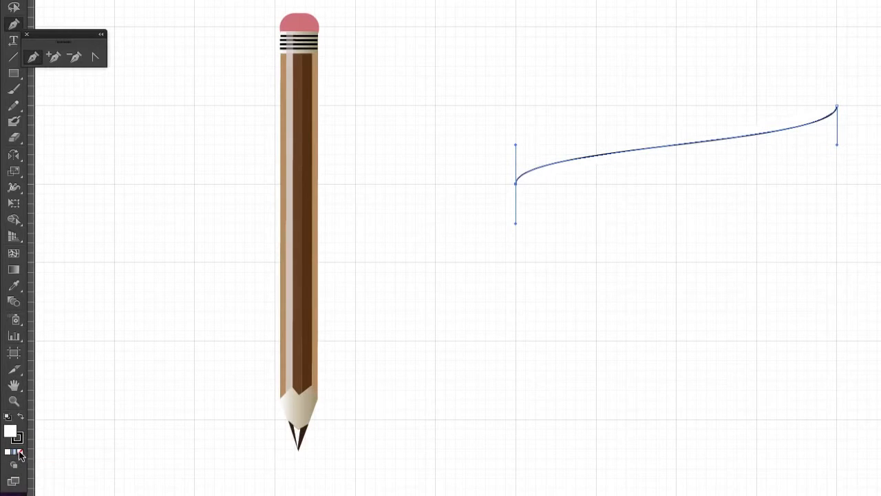
left_click(19, 453)
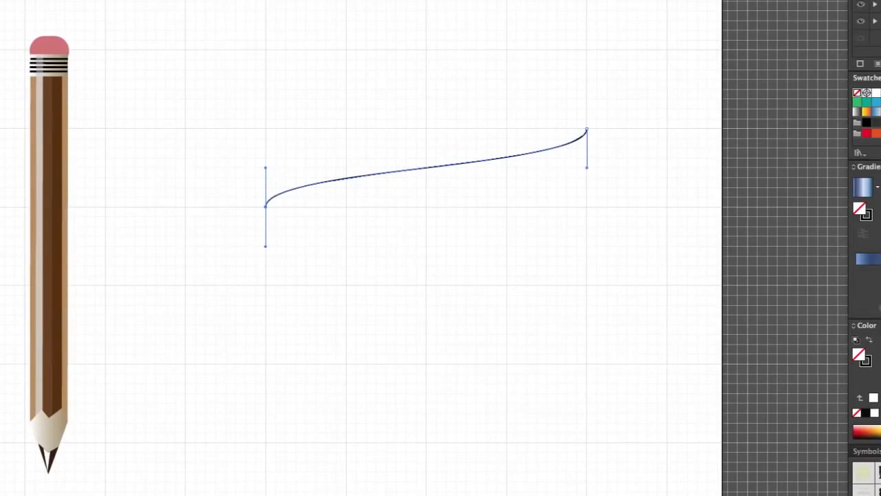
key("v")
left_click(549, 335)
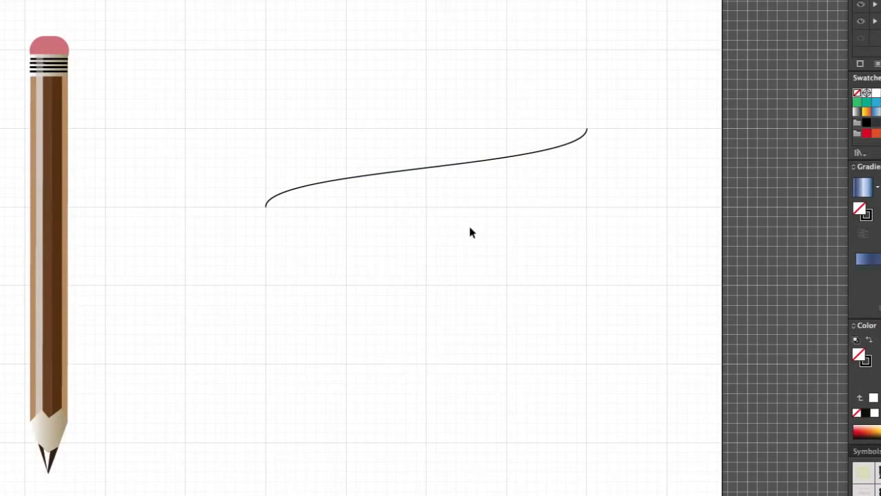
left_click(403, 177)
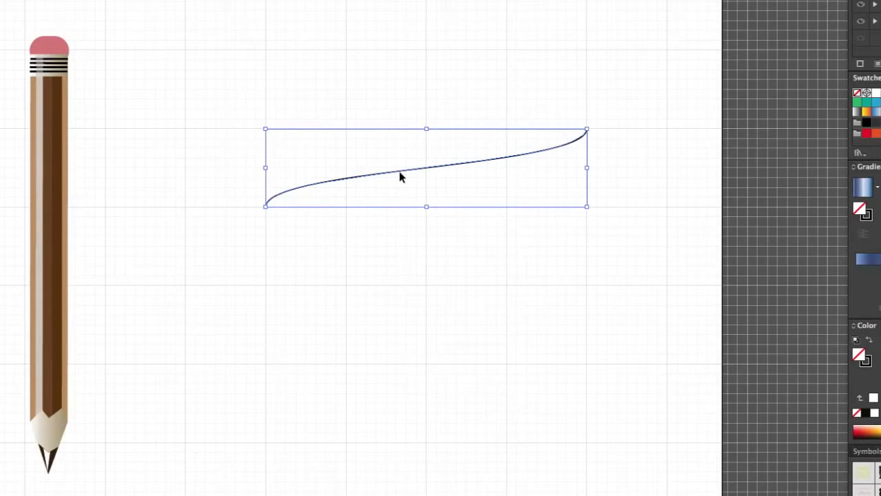
Copy the S-curve half a grid square straight down and join the left endpoints of the two curves.
left_click_drag(402, 177, 405, 209)
left_click(639, 325)
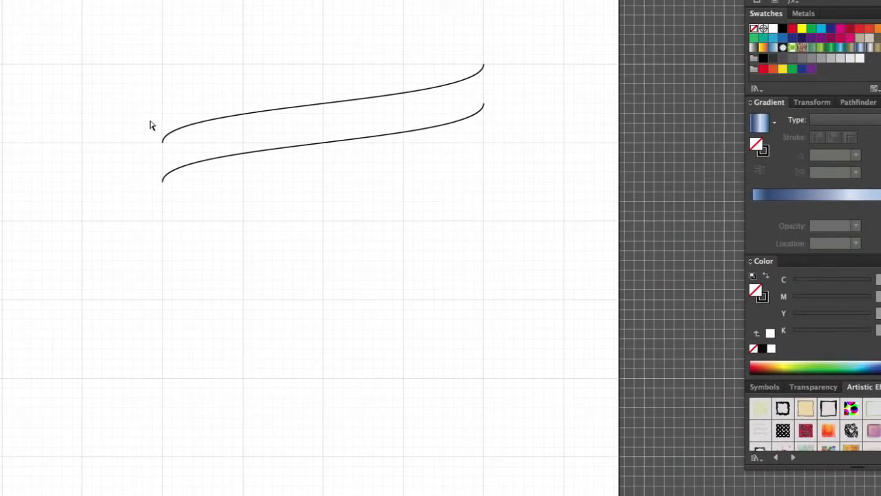
left_click_drag(150, 120, 184, 218)
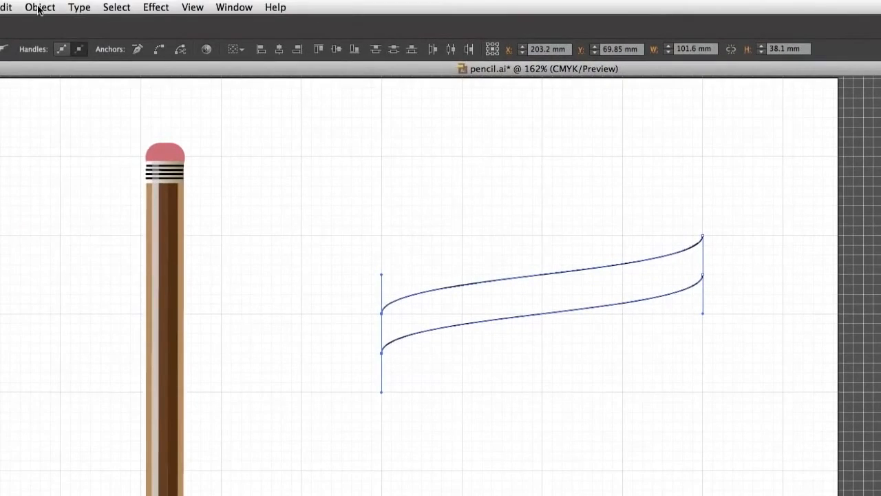
left_click(40, 7)
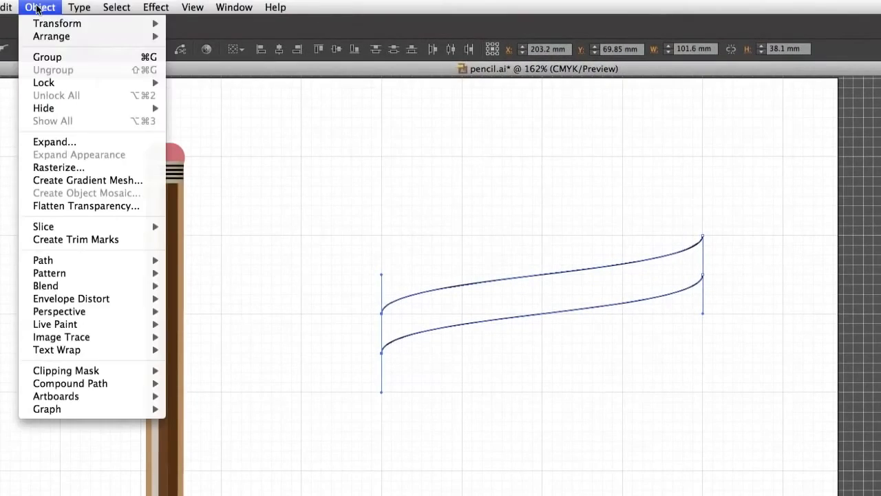
mouse_move(48, 264)
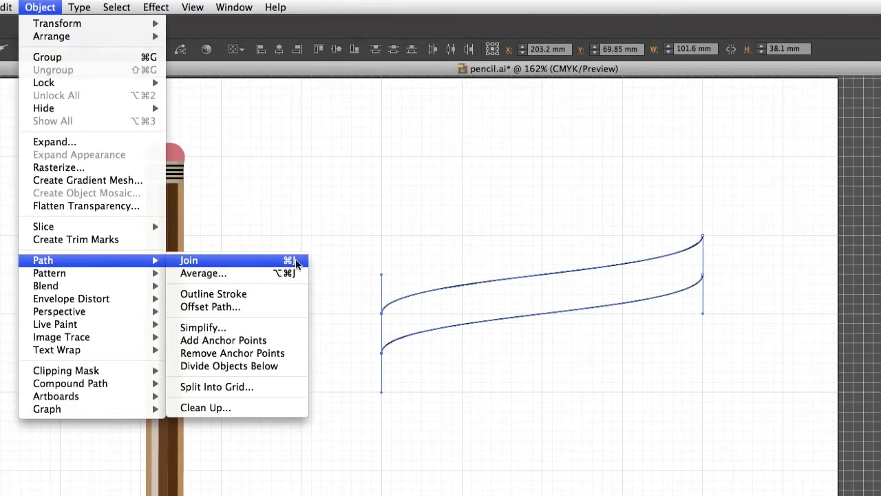
left_click(330, 190)
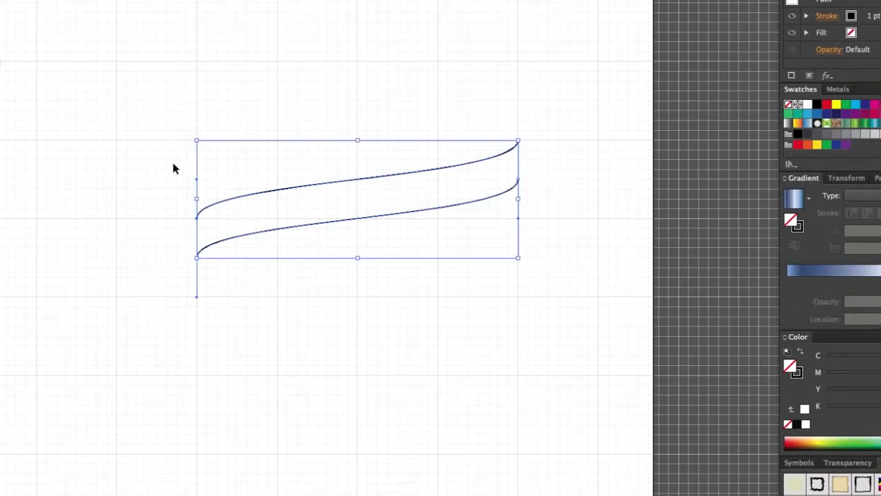
key("super+j")
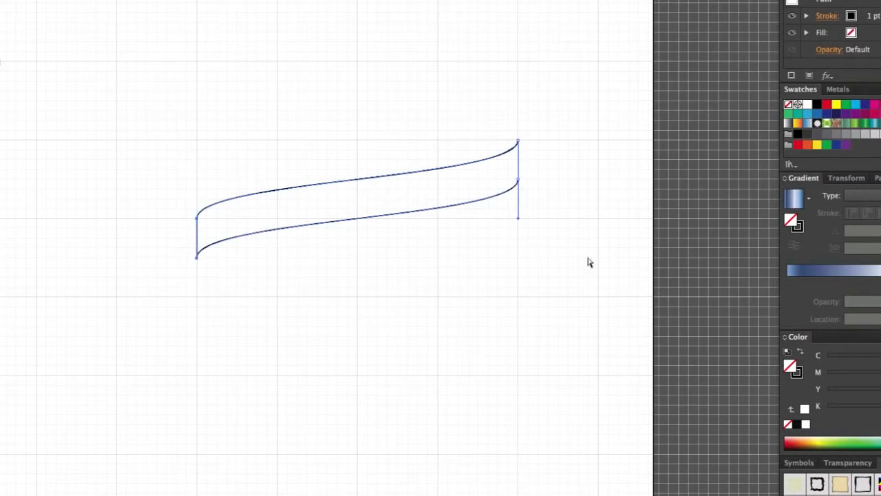
Join the right endpoints of the two S-curves to close the ribbon band.
left_click(577, 143)
left_click_drag(505, 119, 545, 226)
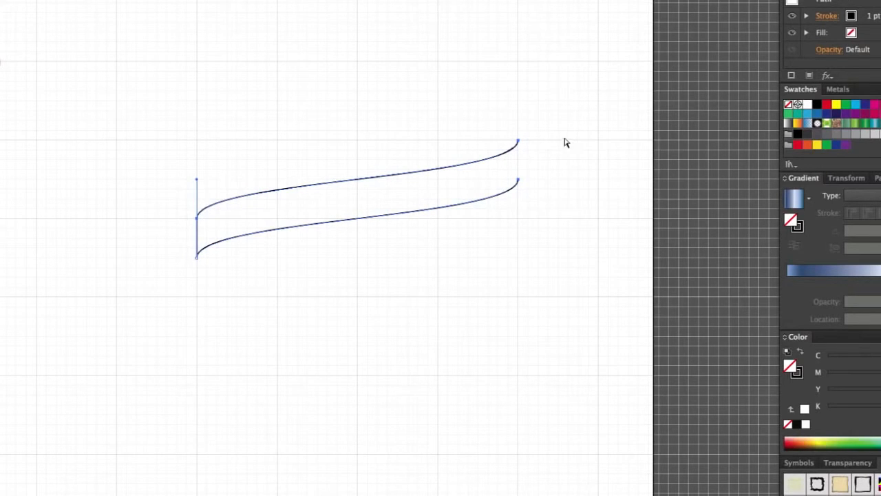
key("super+j")
left_click(565, 177)
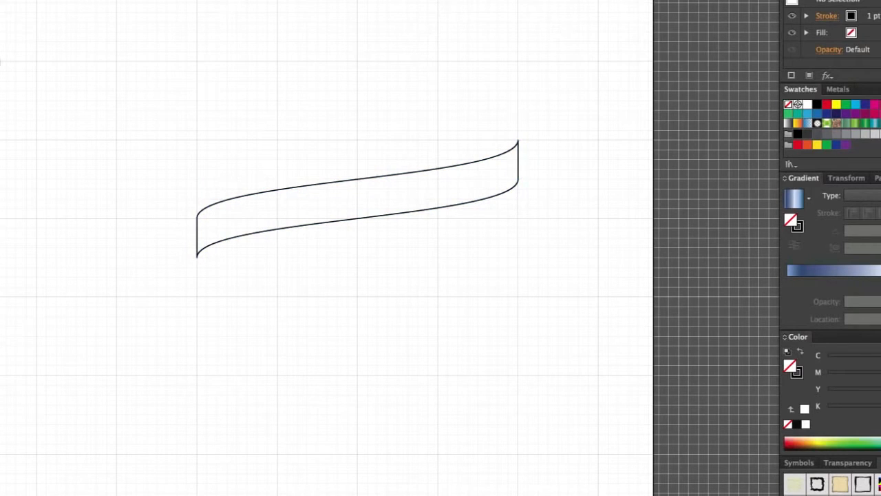
Shift the band up and to the left, copy it below the original, and reflect the copy at an axis angle of -90°.
left_click_drag(321, 187, 261, 128)
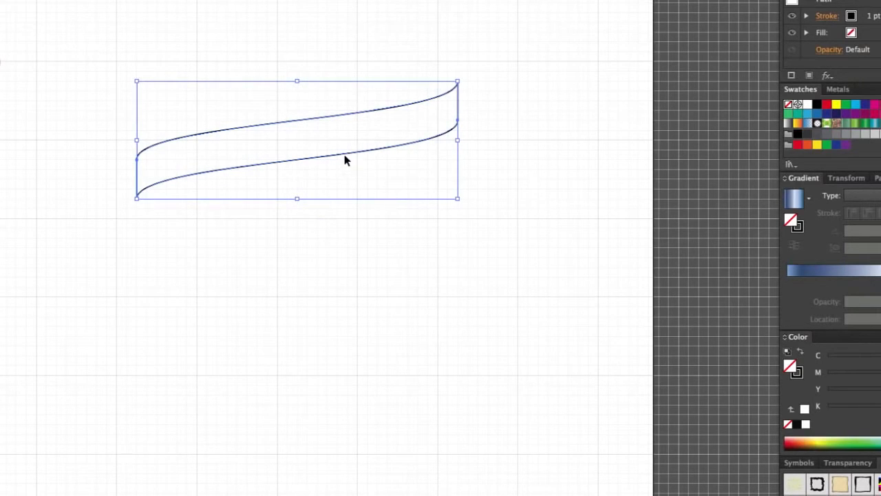
left_click_drag(345, 157, 335, 246)
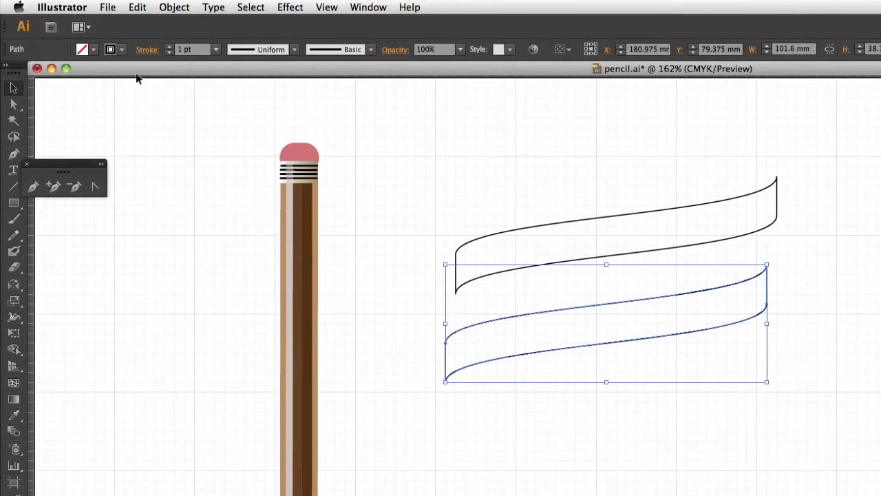
left_click(172, 7)
mouse_move(180, 26)
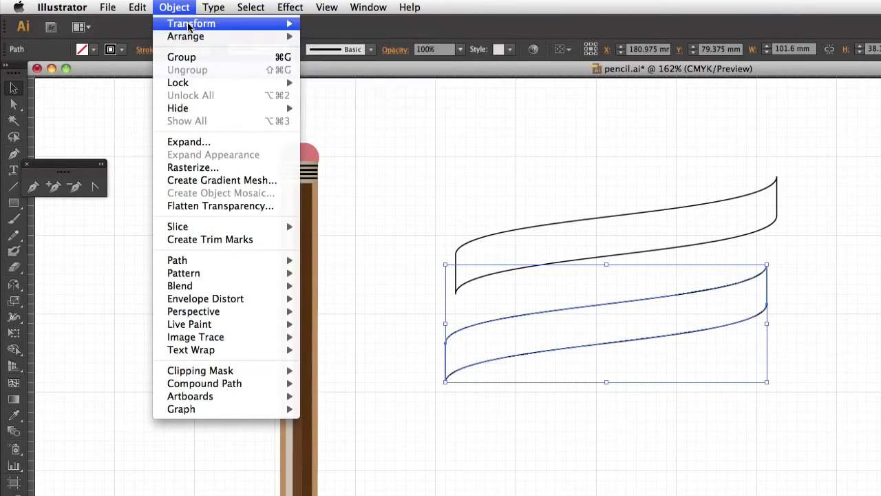
left_click(332, 74)
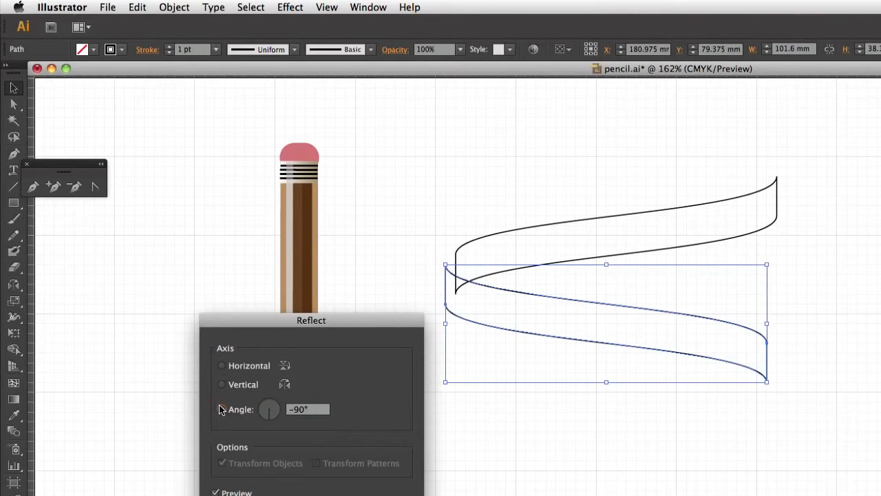
key("Return")
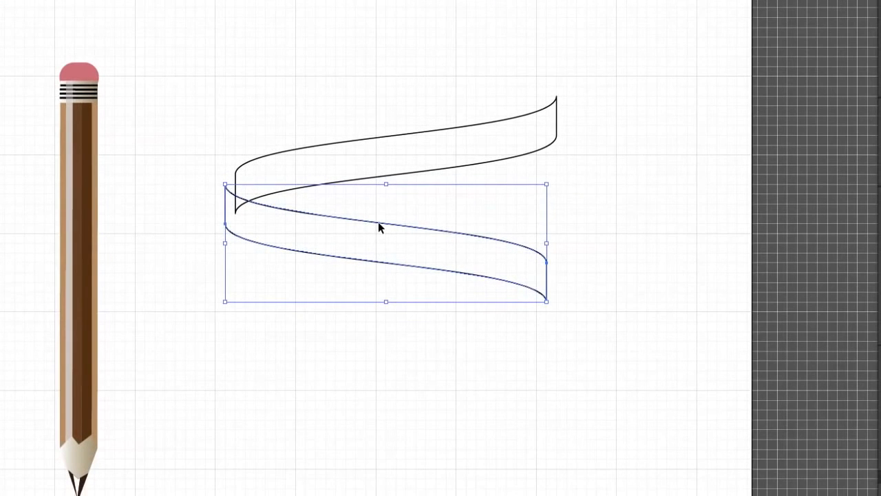
Position the mirrored band directly under the original so the left and right ends of both bands line up vertically.
left_click_drag(600, 307, 645, 349)
left_click_drag(427, 269, 425, 278)
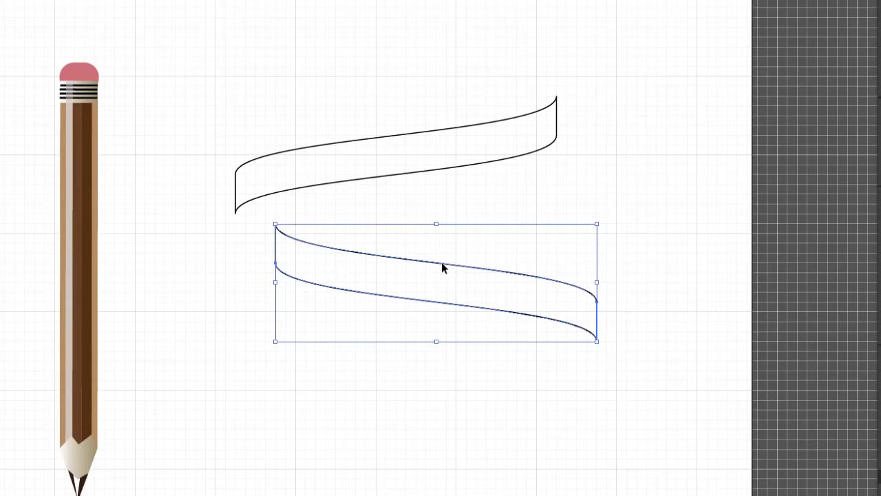
left_click_drag(443, 267, 409, 270)
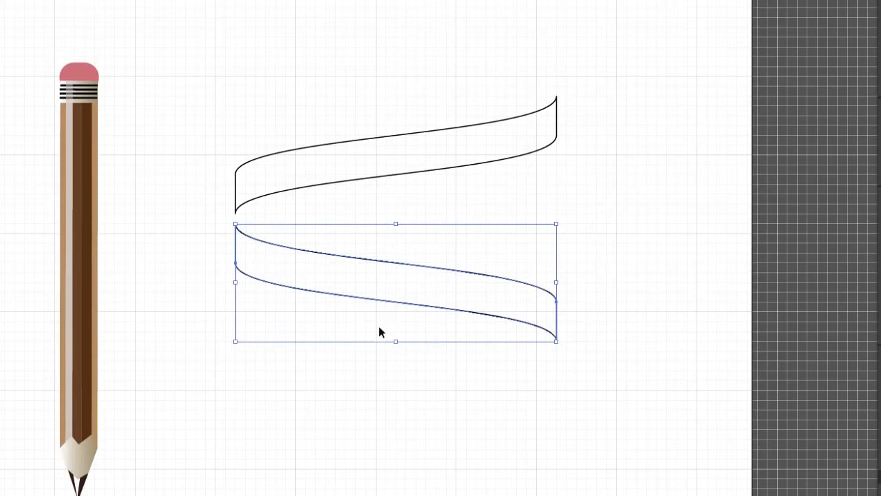
left_click(377, 402)
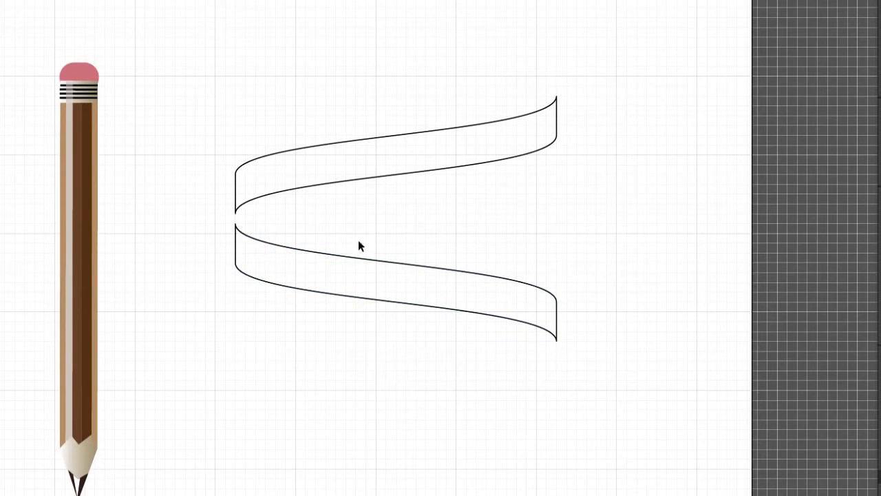
Fill the upper band with green (C=50 M=0 Y=100 K=0) and the lower band with yellow (C=5 M=0 Y=90 K=0).
left_click(418, 136)
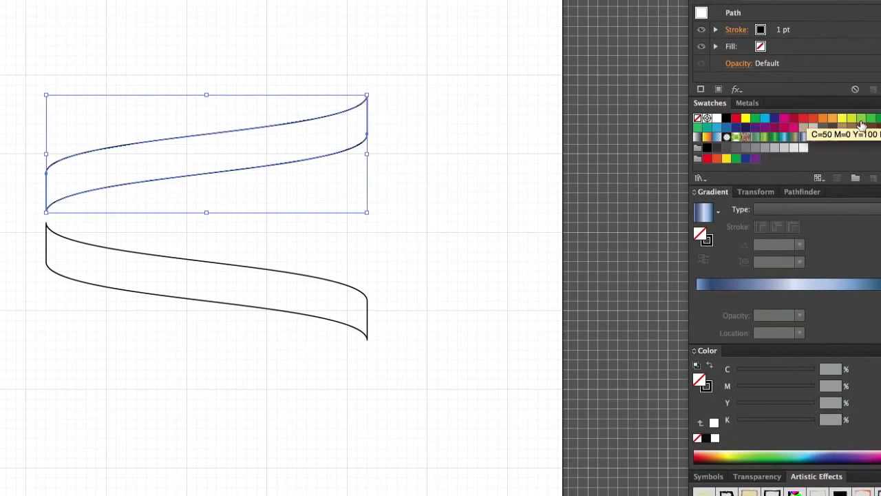
left_click(860, 122)
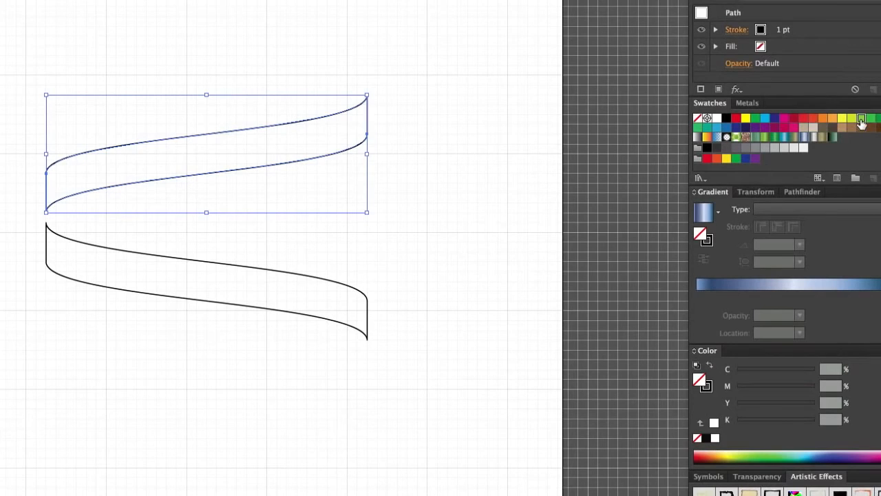
left_click(177, 261)
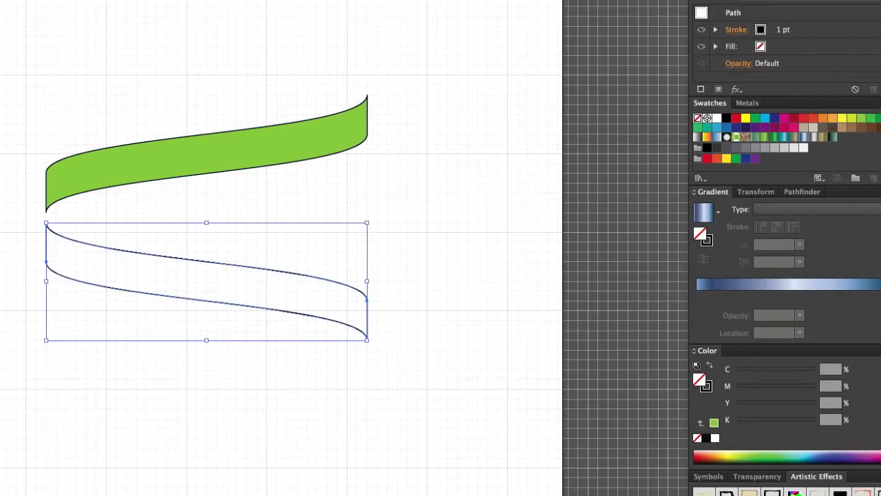
left_click(843, 119)
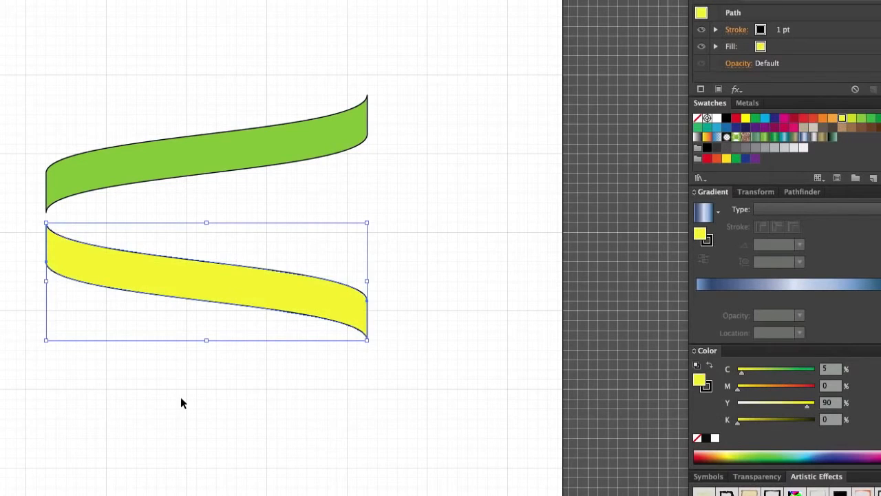
left_click(438, 352)
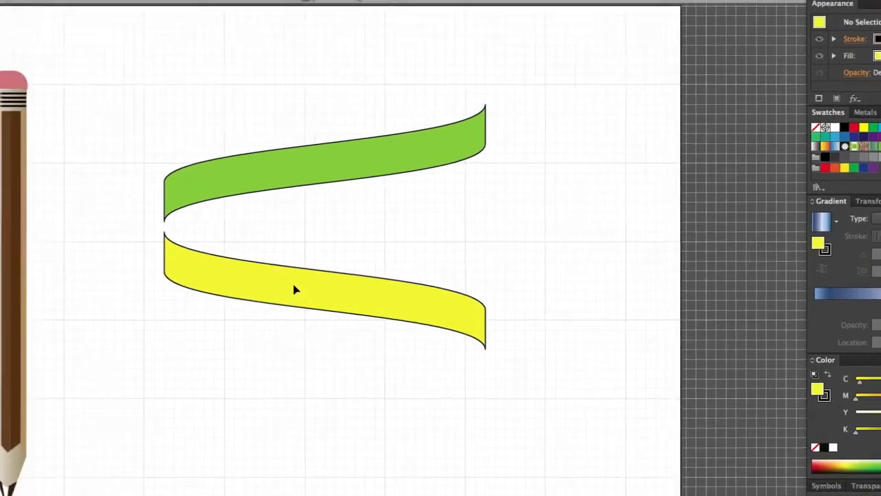
Move the yellow band up so its left end exactly covers the green band's left end, and check the alignment in Outline view.
left_click_drag(174, 282, 183, 237)
left_click_drag(372, 252, 368, 246)
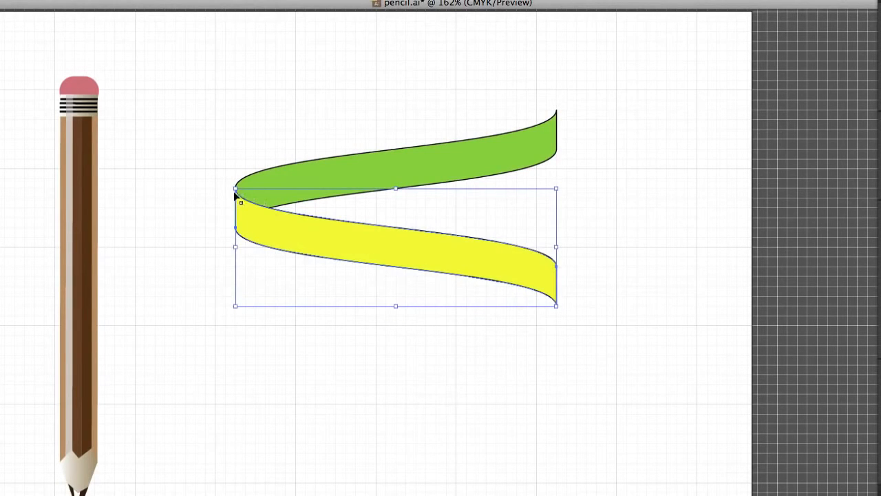
left_click(183, 215)
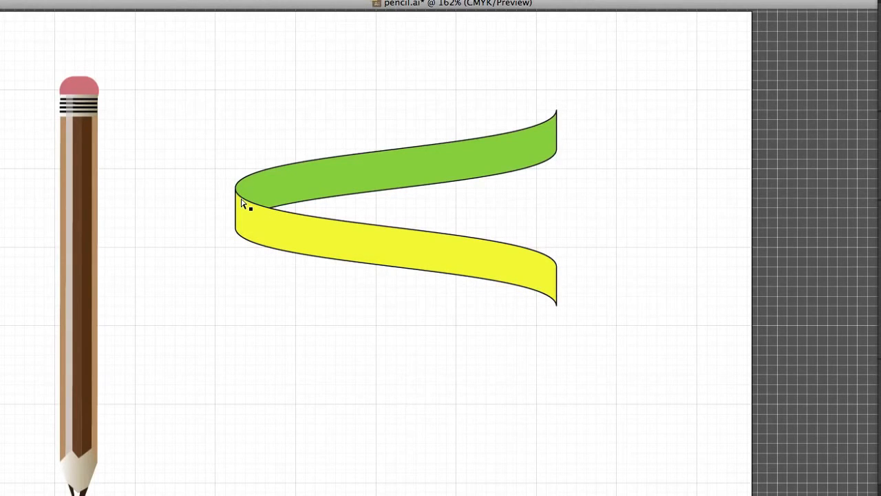
key("super+y")
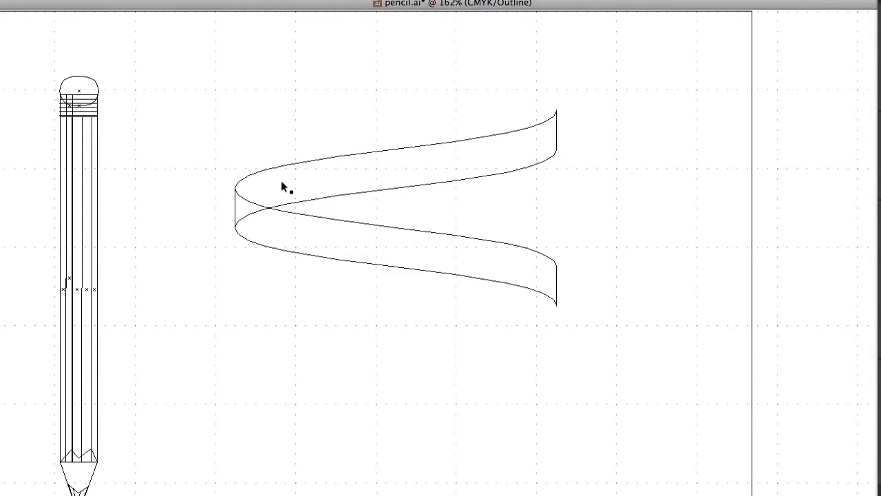
key("super+y")
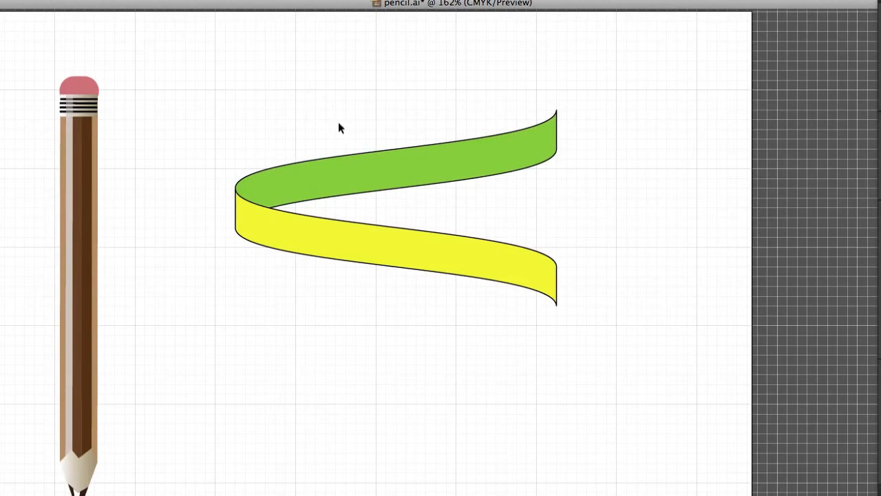
Select the green and yellow bands together and move them down to the lower edge of the artboard.
left_click_drag(256, 83, 513, 343)
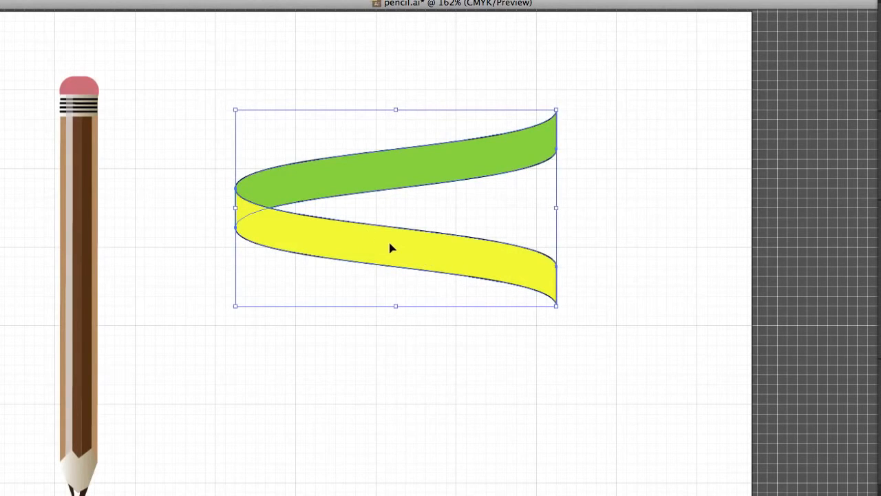
left_click_drag(391, 248, 398, 495)
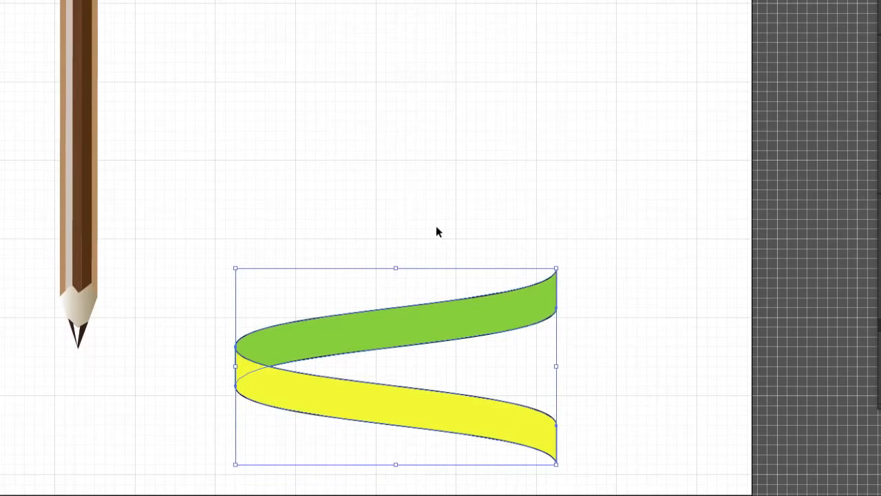
left_click_drag(411, 333, 400, 333)
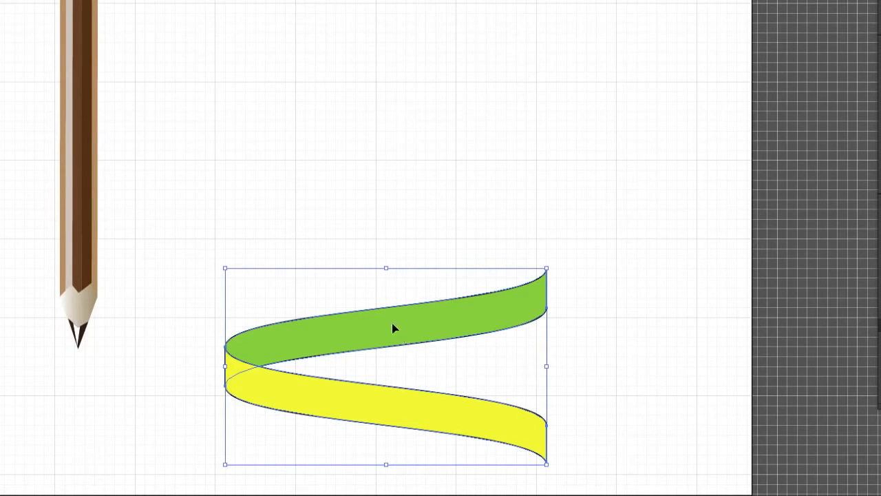
Copy the ribbon turn straight up so the right ends meet, and repeat the duplication twice to build a four-turn spiral.
left_click_drag(389, 325, 397, 176)
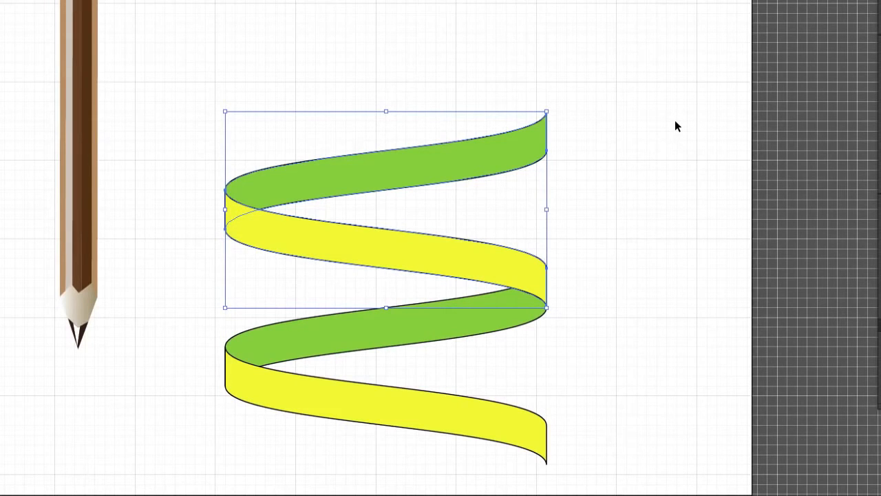
key("ctrl+d")
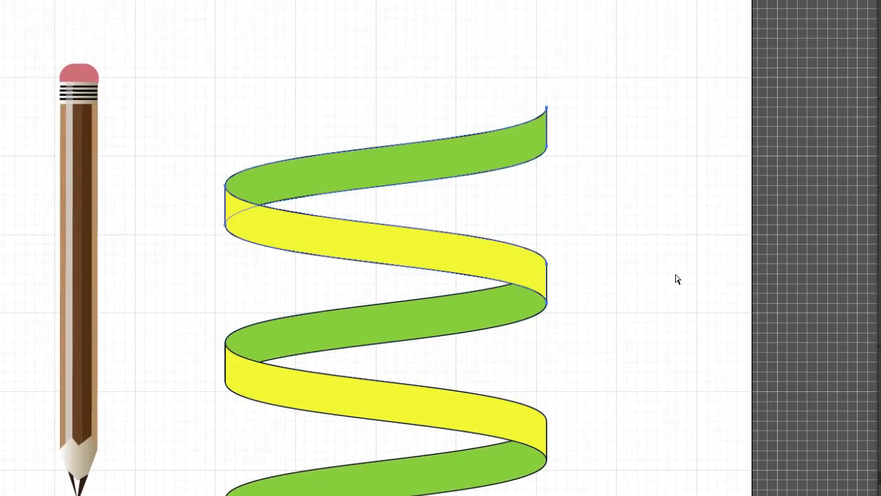
key("ctrl+d")
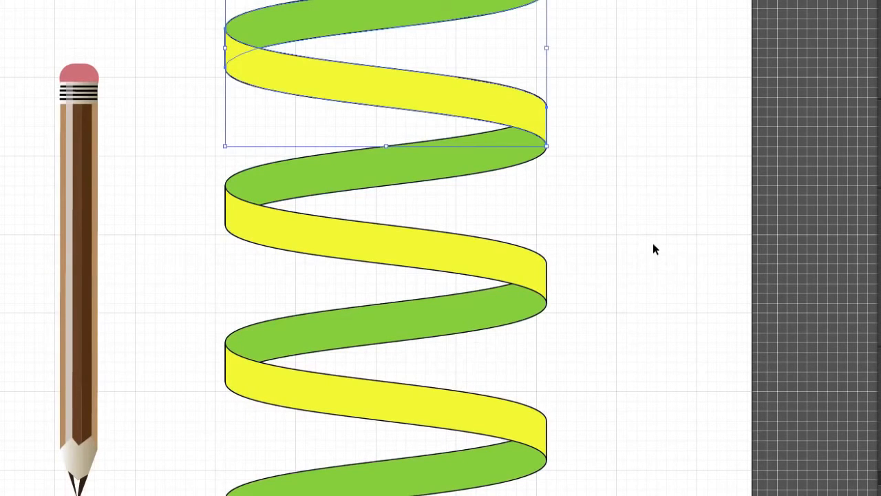
Scale the whole spiral proportionally to about 68.7 mm wide and 146 mm high, place it beside the pencil, and reselect all its bands.
left_click_drag(634, 226, 620, 275)
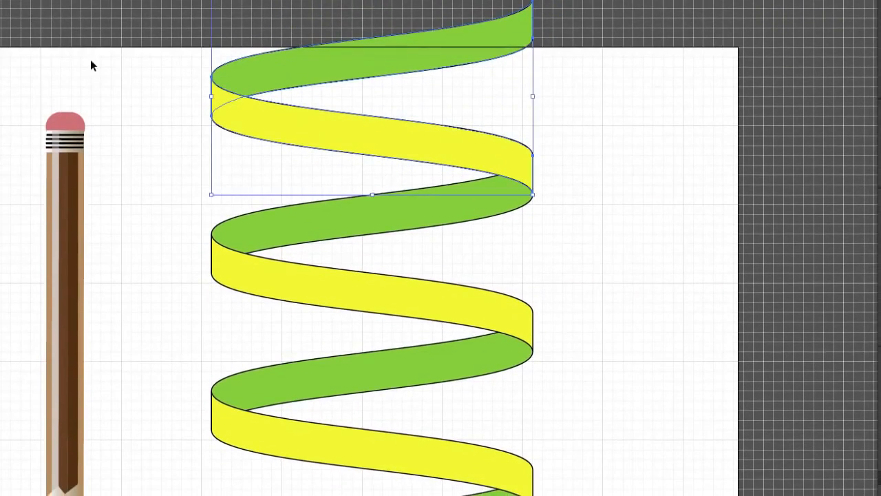
left_click_drag(157, 40, 576, 468)
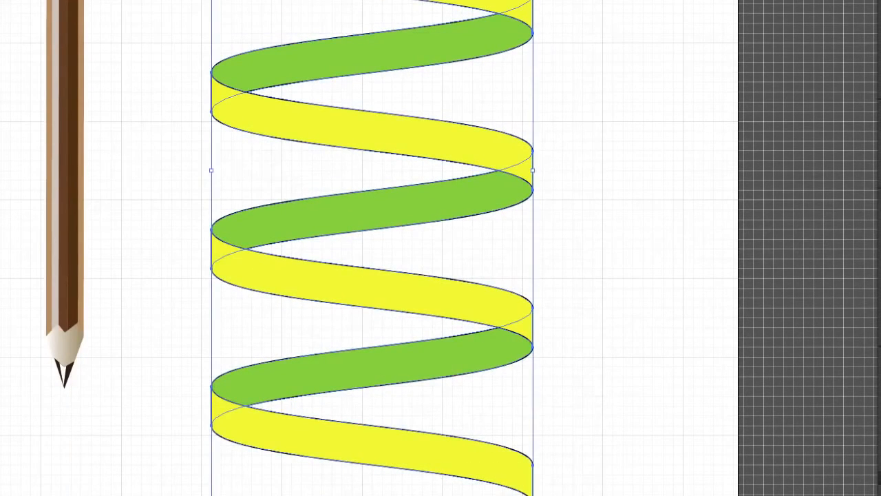
left_click_drag(534, 495, 460, 287)
left_click_drag(325, 155, 435, 302)
left_click_drag(384, 332, 372, 358)
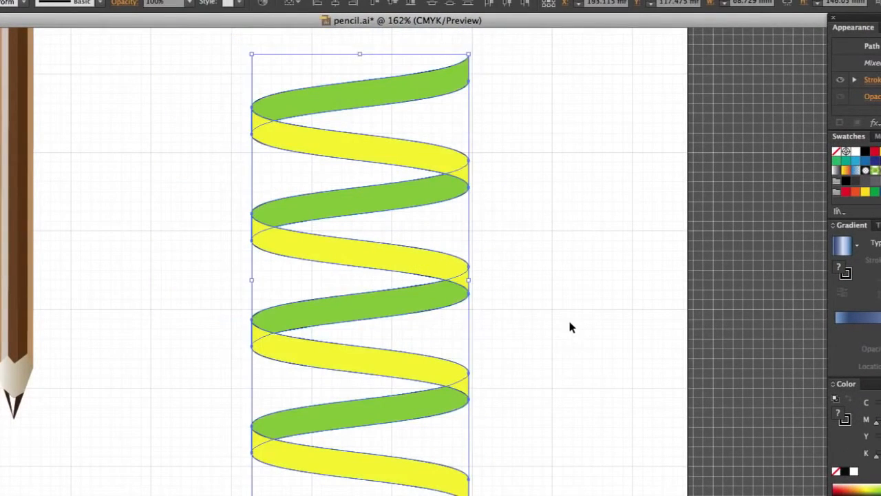
left_click(584, 339)
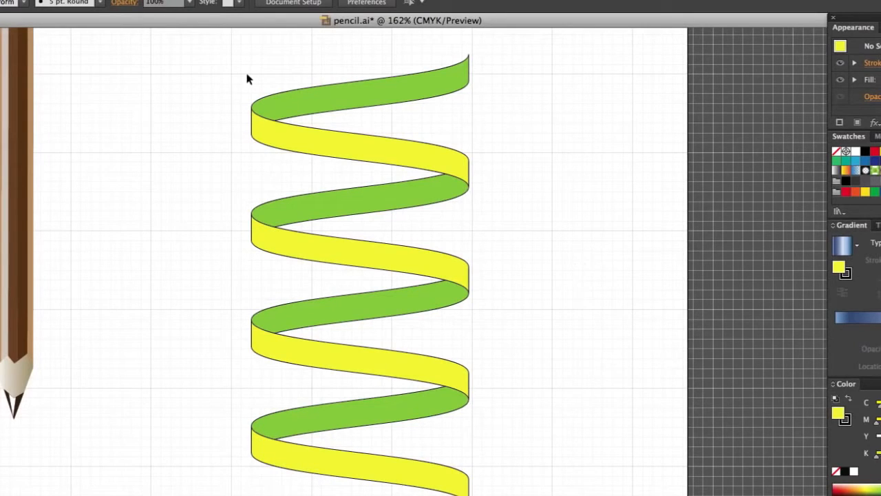
left_click_drag(246, 76, 489, 492)
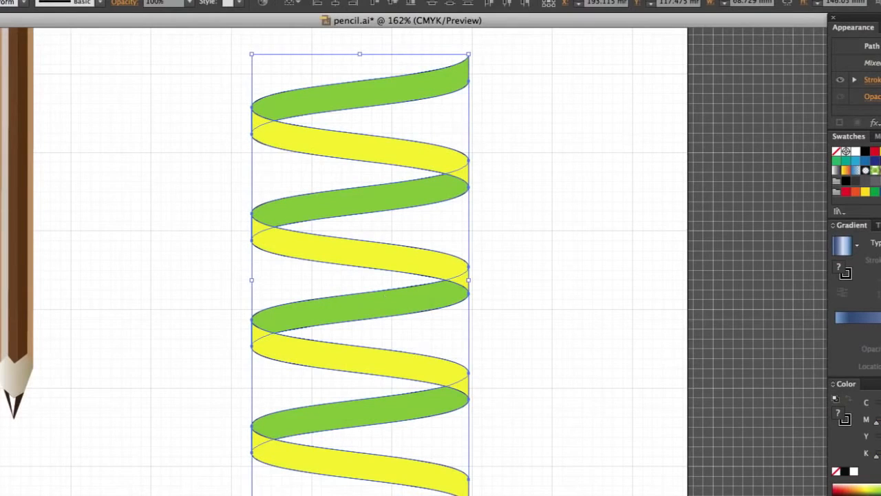
Compress the spiral's height to 127 mm from its lower end and move the pencil into the spiral's centre.
left_click_drag(359, 495, 358, 448)
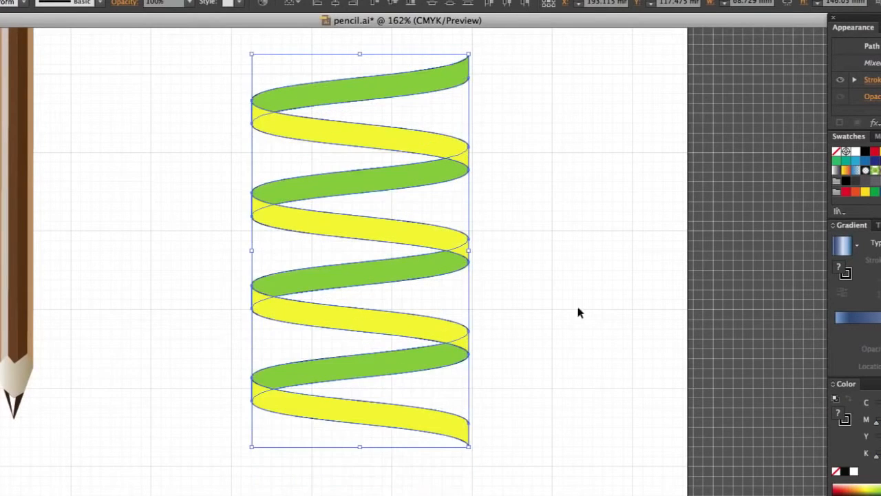
left_click(586, 194)
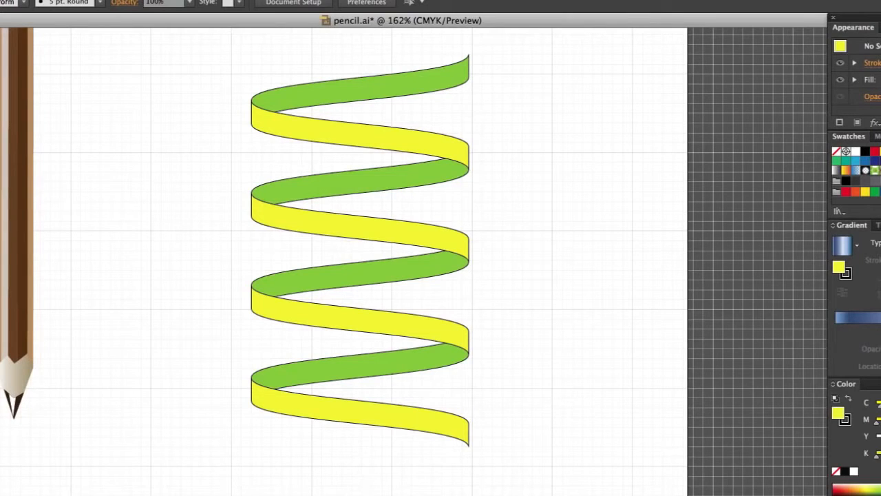
left_click_drag(1, 211, 71, 278)
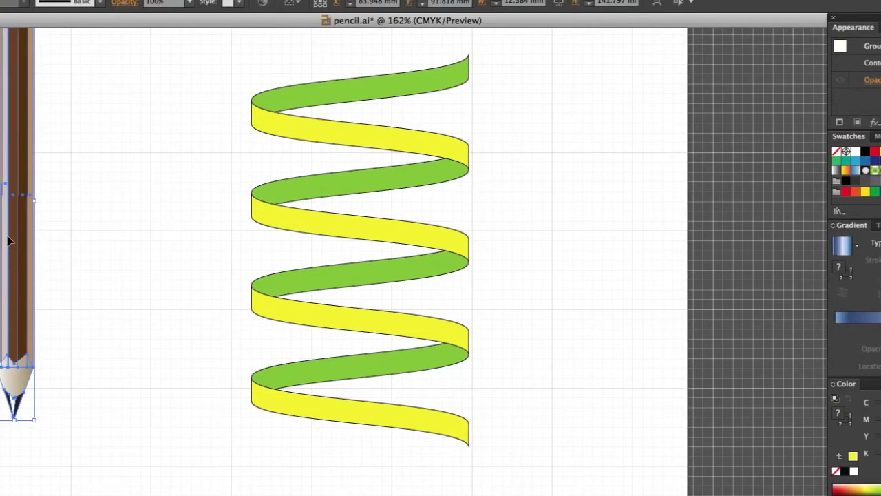
mouse_move(9, 237)
left_mouse_down()
mouse_move(240, 338)
mouse_move(351, 308)
mouse_move(356, 298)
left_mouse_up()
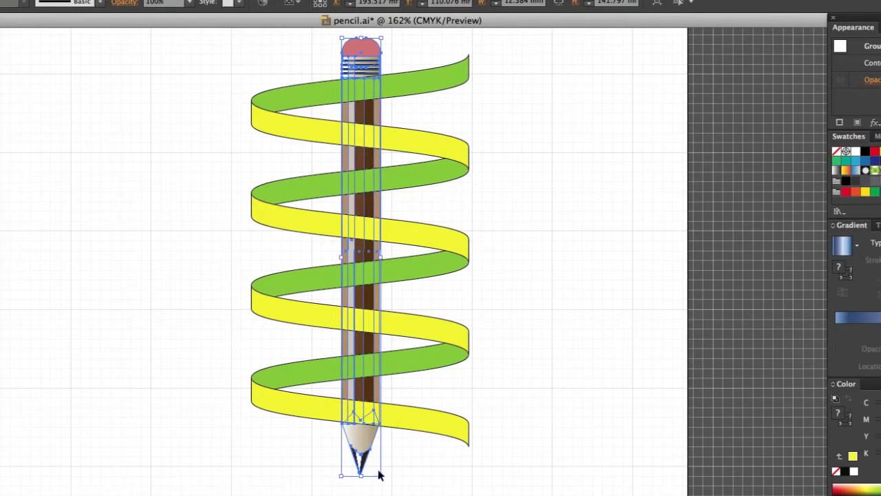
left_click(180, 283)
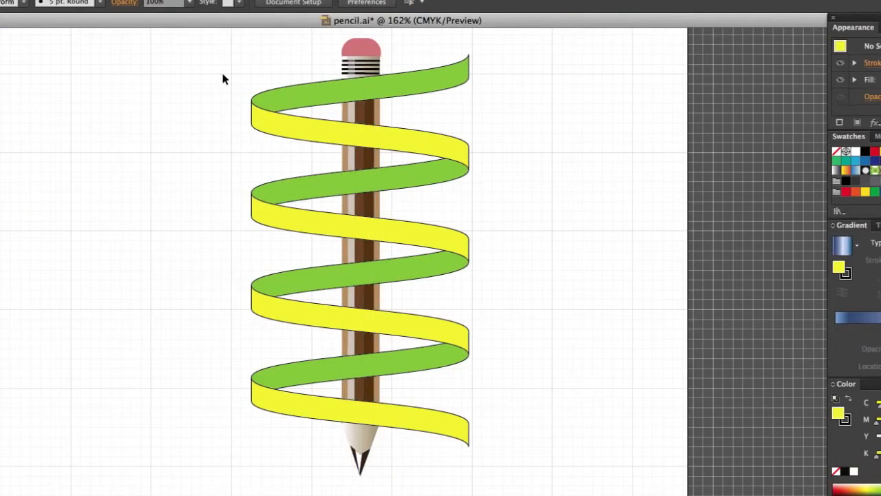
Scale the whole spiral to about 57.15 mm wide and 107.95 mm high, and position it over the middle of the pencil.
left_click_drag(223, 81, 295, 449)
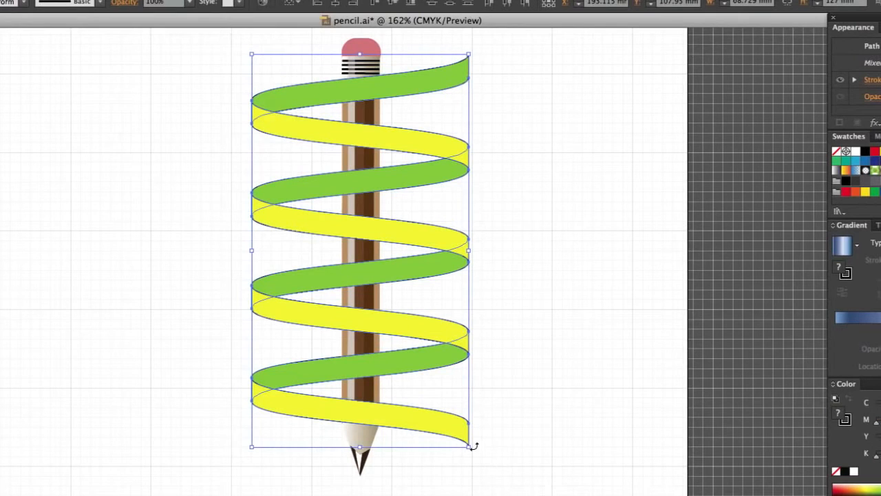
left_click_drag(469, 446, 436, 390)
left_click_drag(388, 231, 407, 247)
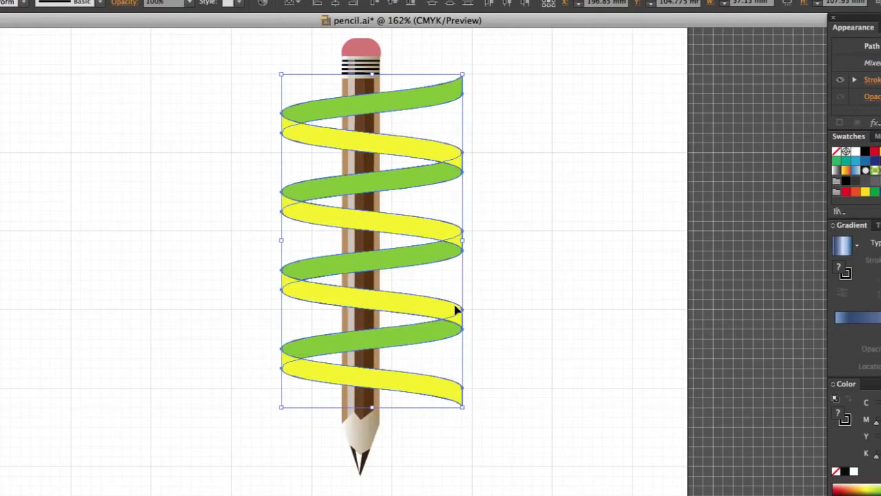
left_click_drag(450, 310, 432, 315)
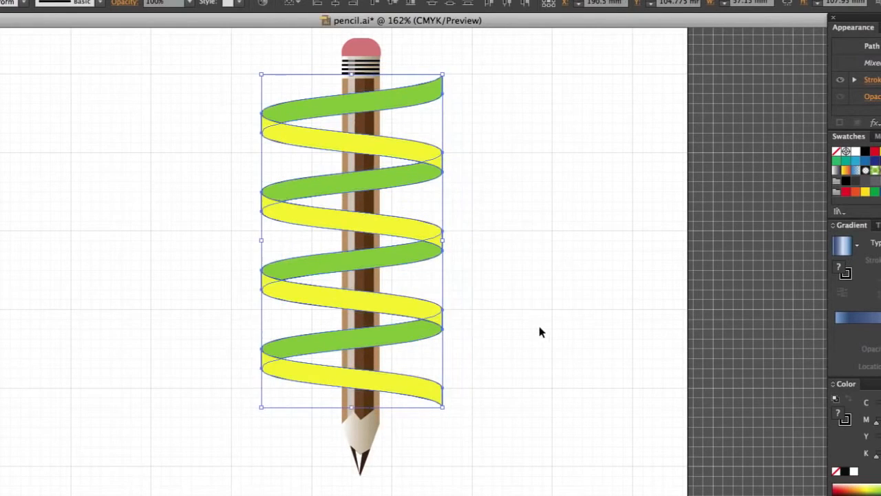
left_click(586, 354)
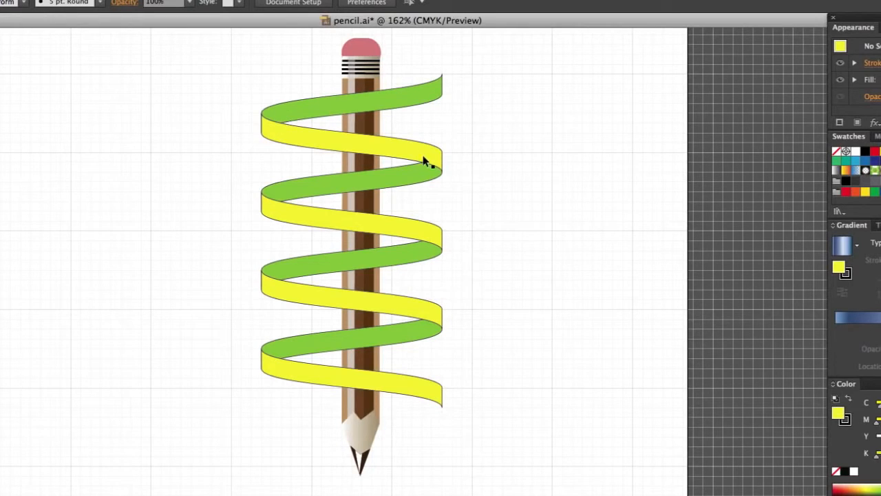
Select all the green bands by their shared appearance and send them behind the pencil.
left_click(424, 99)
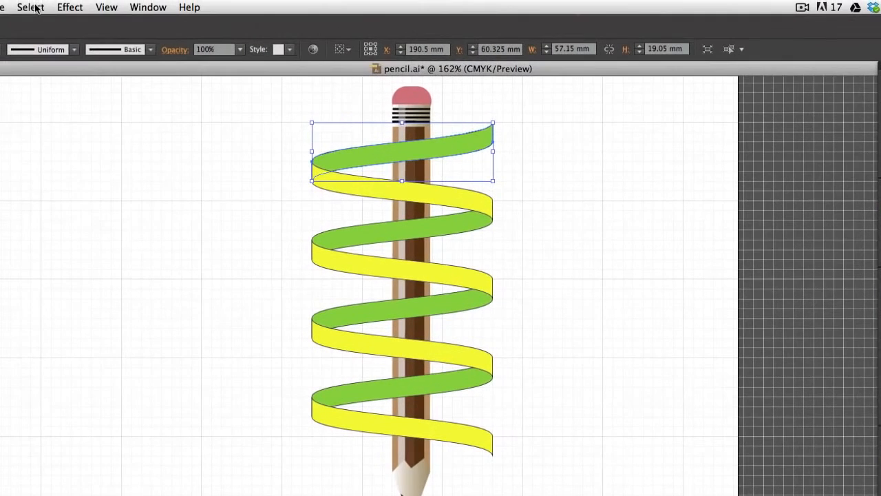
left_click(31, 7)
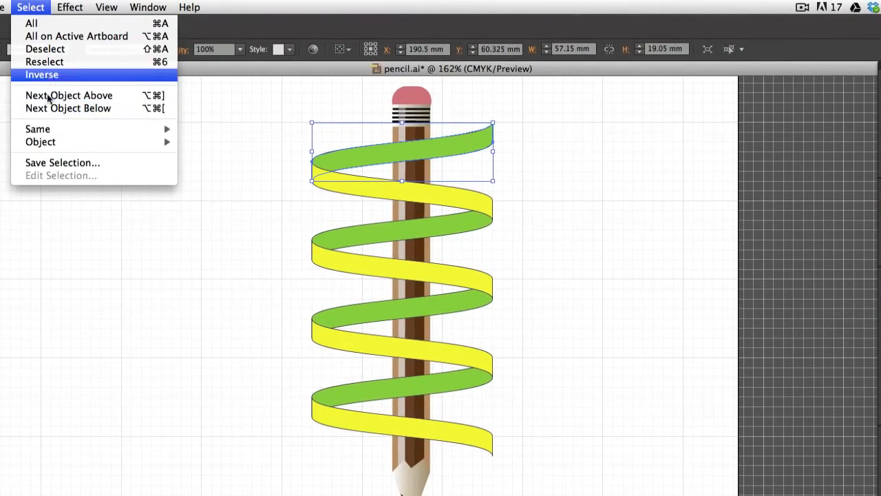
mouse_move(52, 133)
left_click(214, 178)
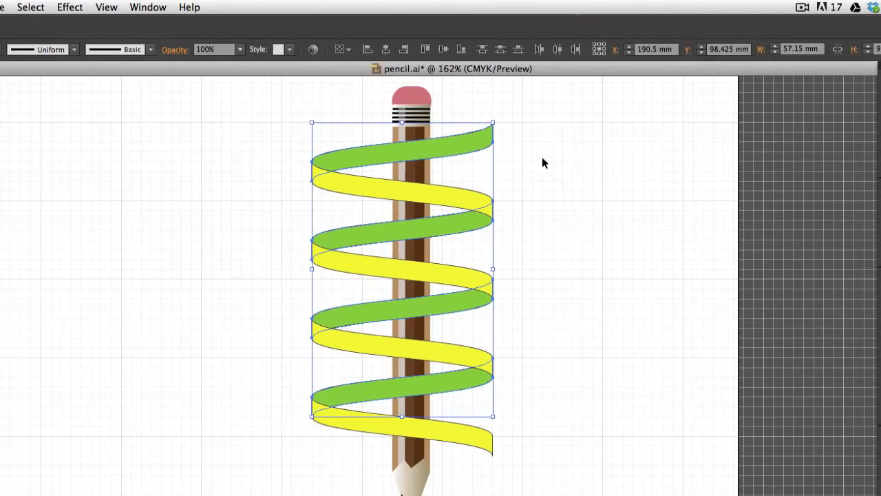
left_click(6, 7)
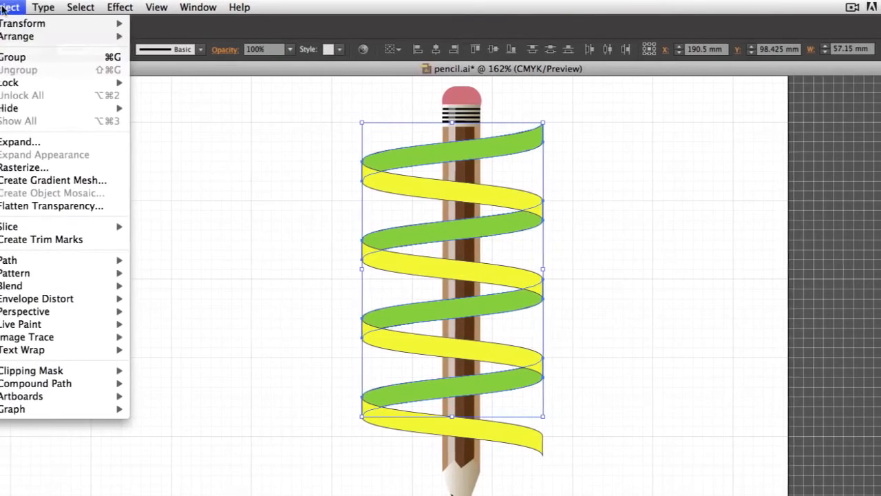
mouse_move(25, 36)
left_click(195, 74)
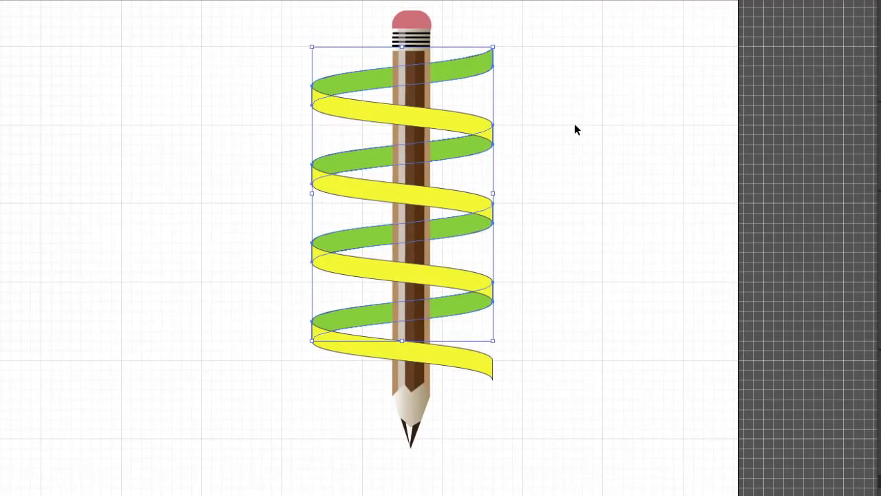
left_click(647, 204)
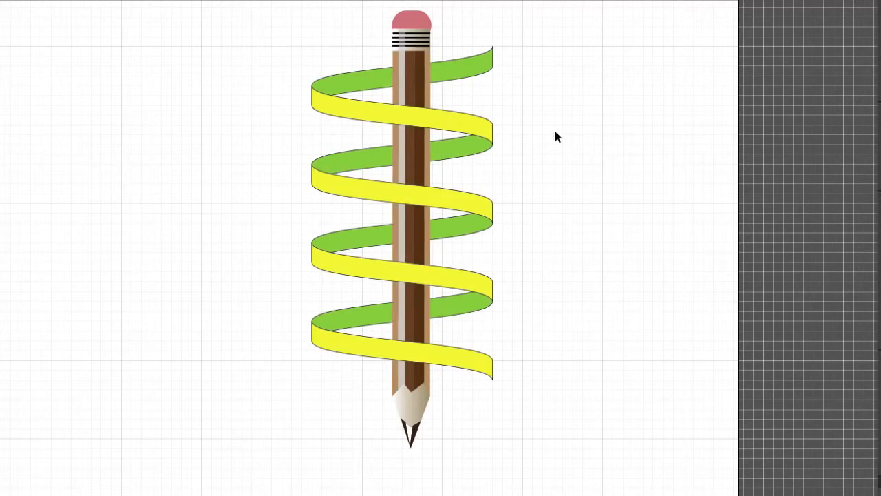
Select the four yellow front bands and fill them with the metallic blue linear gradient swatch.
left_click(459, 124)
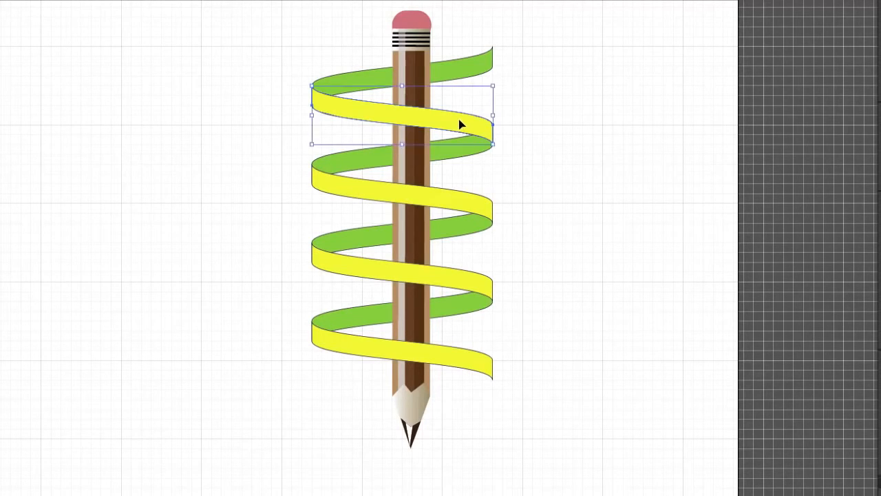
left_click(469, 201, "shift")
left_click(463, 286, "shift")
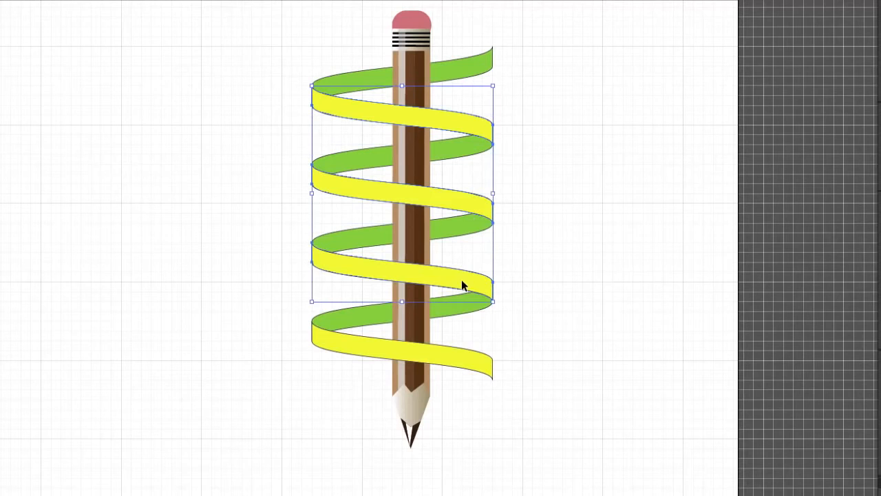
left_click(470, 365, "shift")
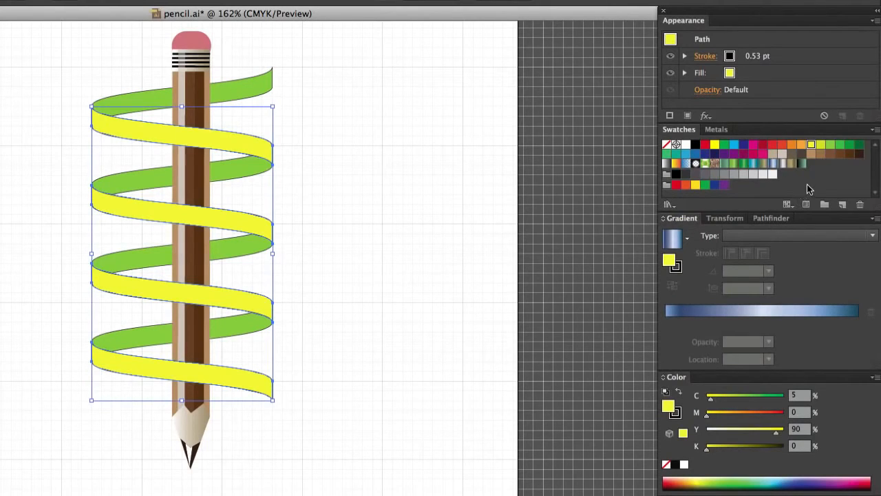
left_click(744, 168)
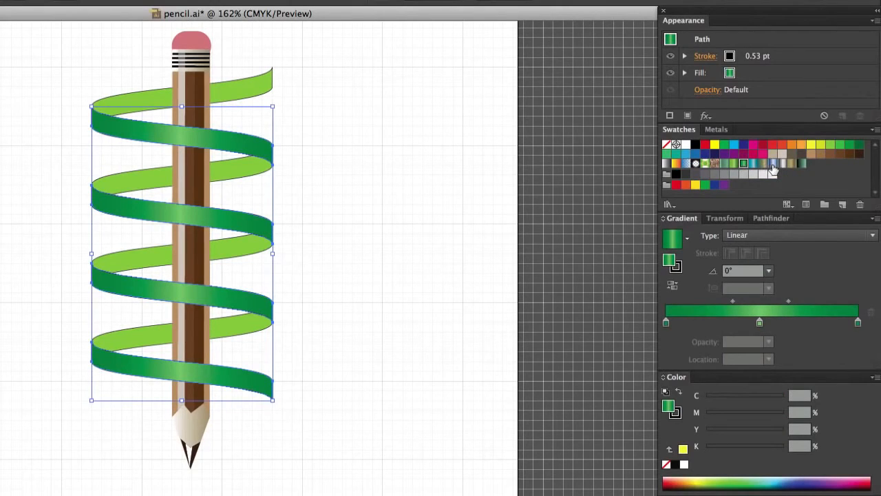
left_click(773, 164)
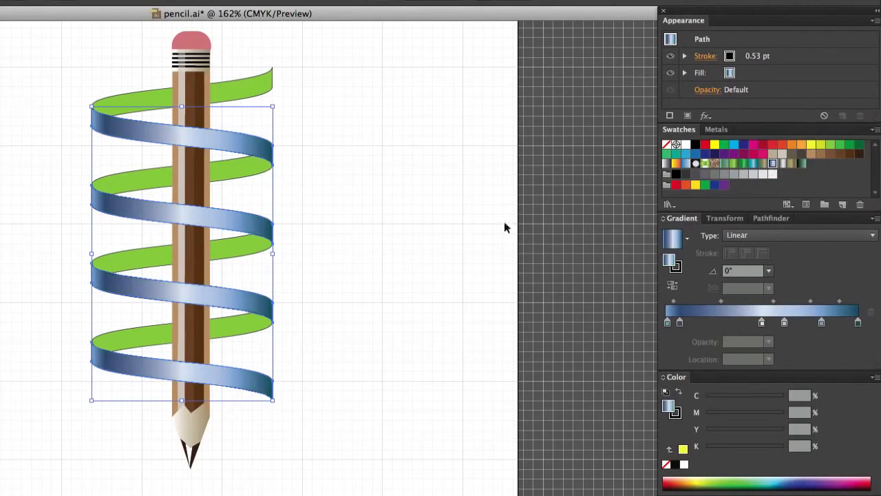
left_click(389, 199)
Select the four green back bands, try several gradient swatches on them, and fill them with the metallic black-to-white gradient.
left_click(259, 86)
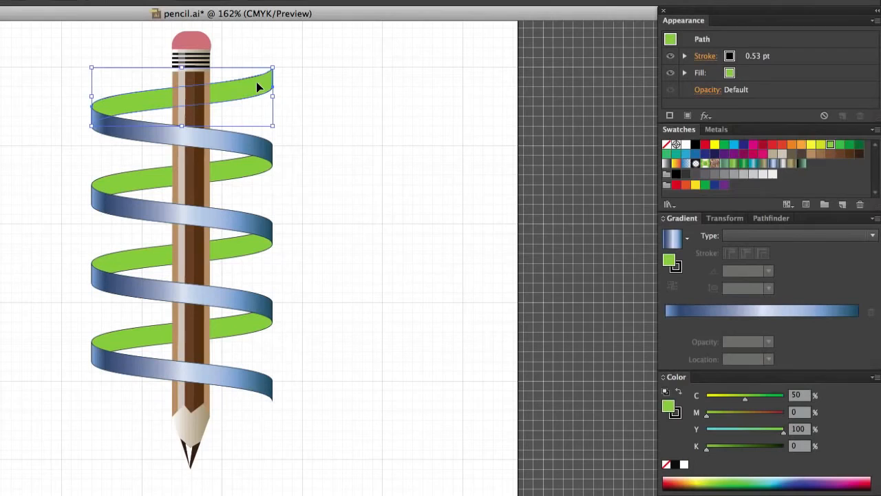
left_click(245, 172, "shift")
left_click(241, 254, "shift")
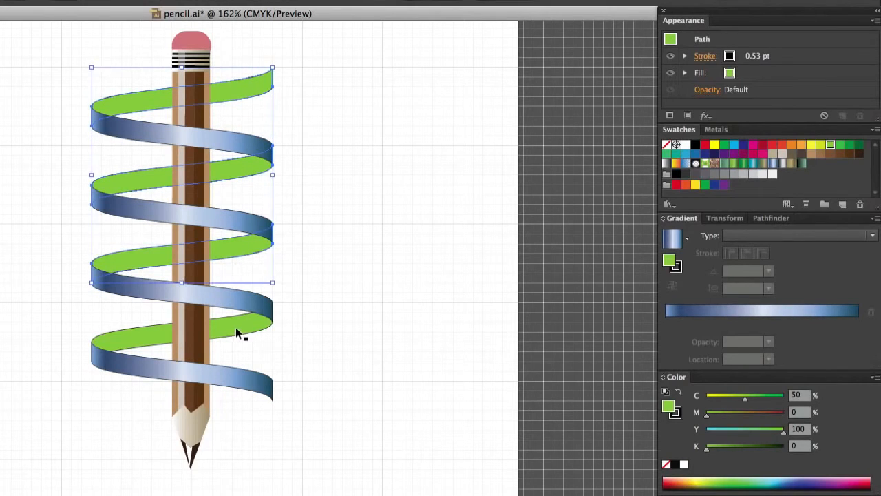
left_click(235, 327, "shift")
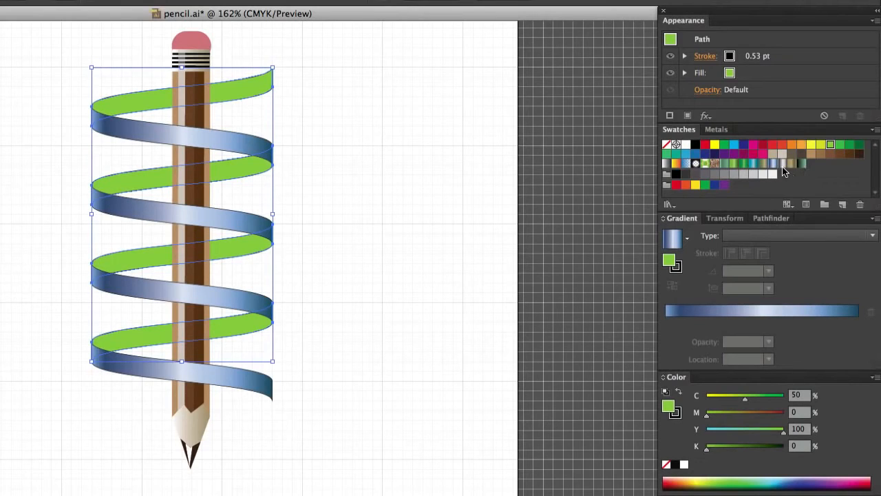
left_click(744, 165)
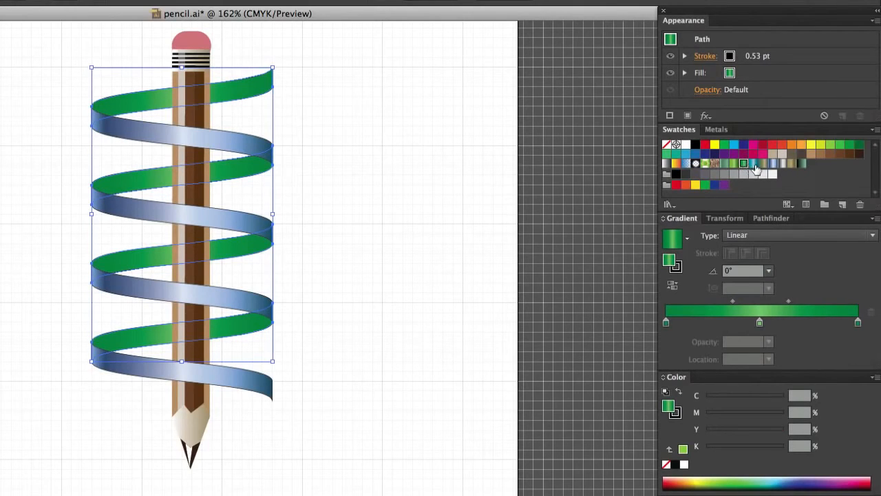
left_click(763, 164)
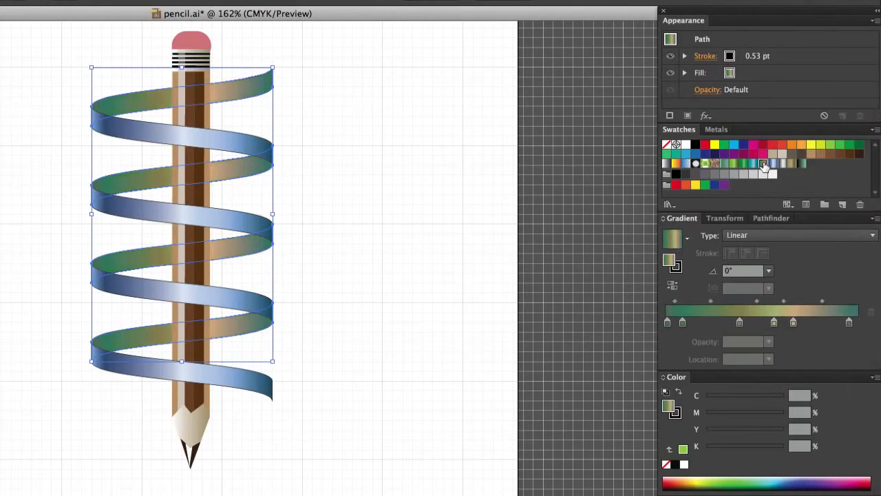
left_click(782, 163)
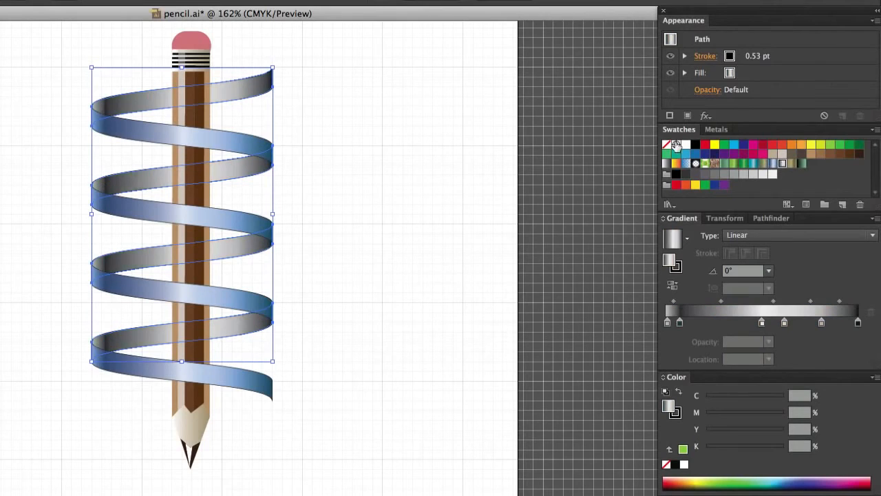
left_click(392, 157)
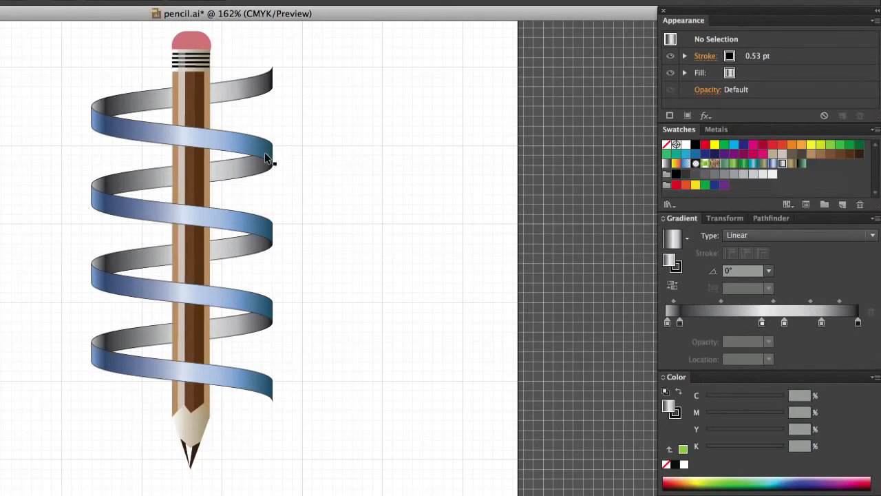
Add a light grey 5% K stop at 10.25% to the back bands' gradient and shift the neighbouring dark stop further along.
left_click(252, 87)
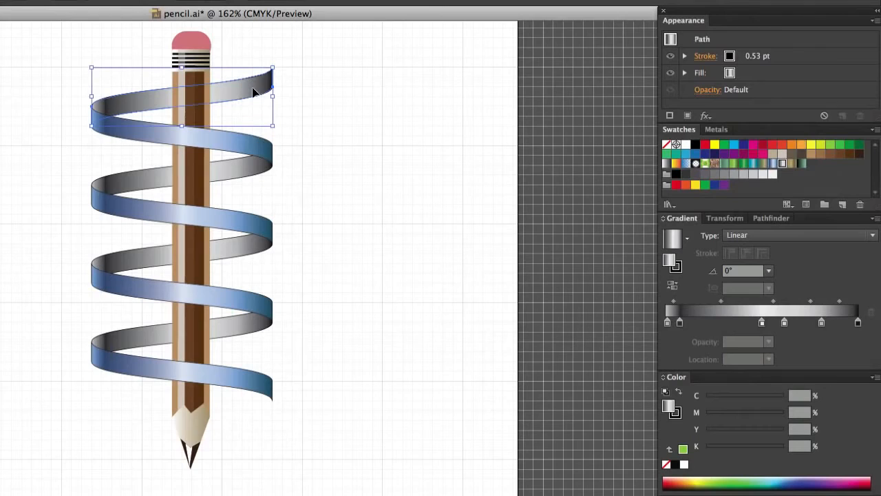
left_click(242, 170, "shift")
left_click(243, 243, "shift")
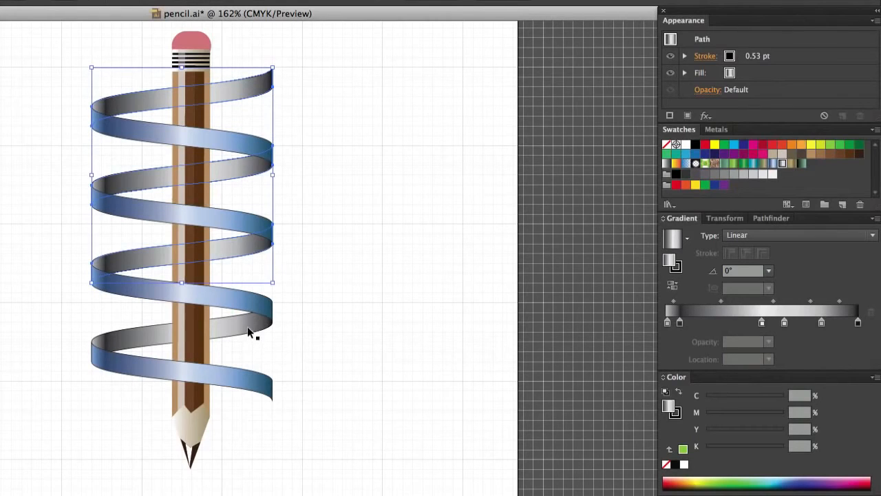
left_click(248, 328, "shift")
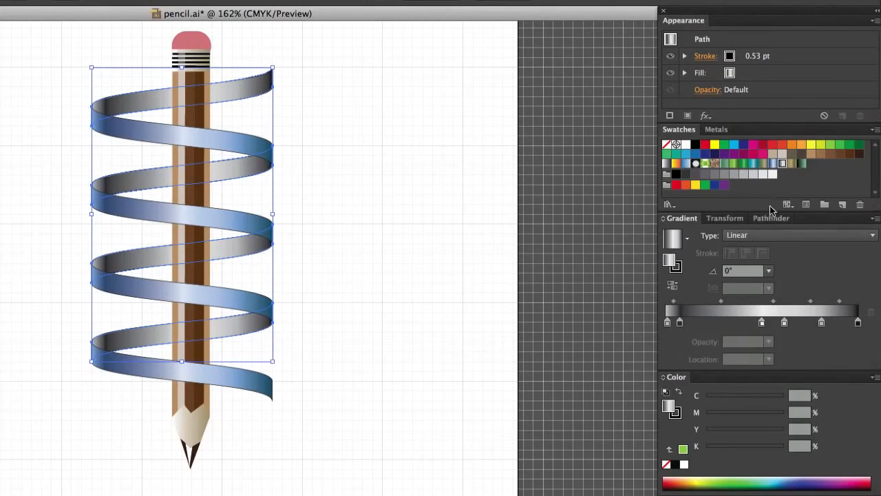
mouse_move(772, 173)
left_mouse_down()
mouse_move(696, 306)
mouse_move(679, 313)
mouse_move(692, 311)
mouse_move(687, 322)
mouse_move(669, 324)
mouse_move(707, 323)
mouse_move(687, 322)
left_mouse_up()
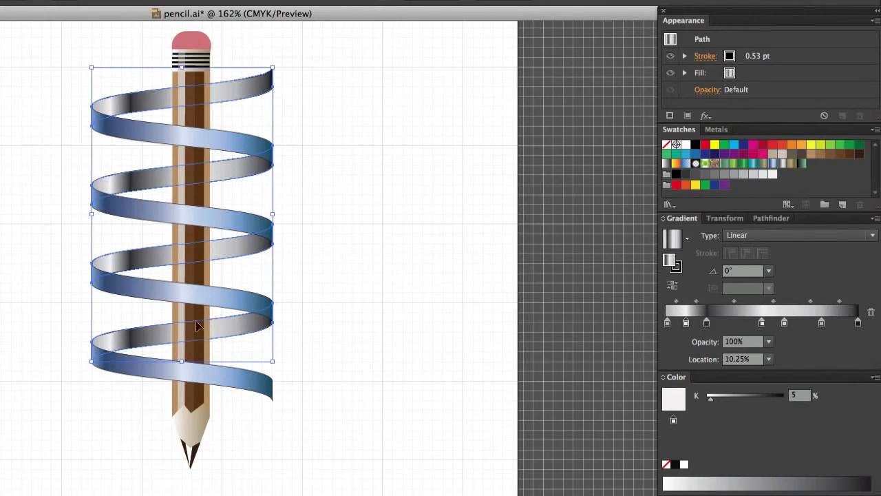
left_click(356, 317)
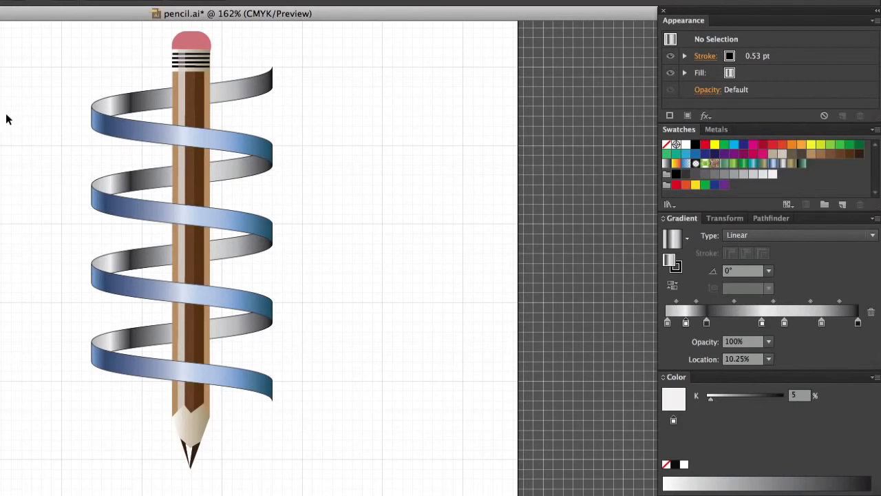
Select the whole spiral and narrow it from both sides so that it wraps closely and evenly around the pencil.
left_click_drag(51, 56, 144, 428)
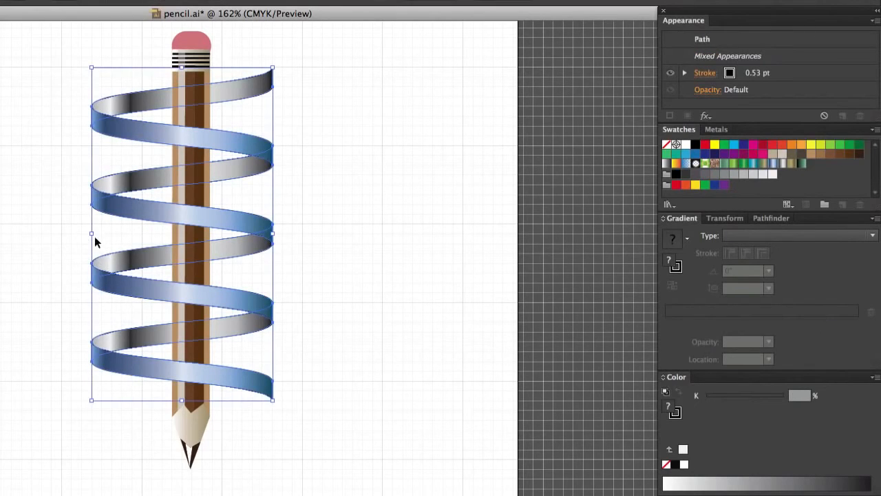
left_click_drag(92, 235, 166, 247)
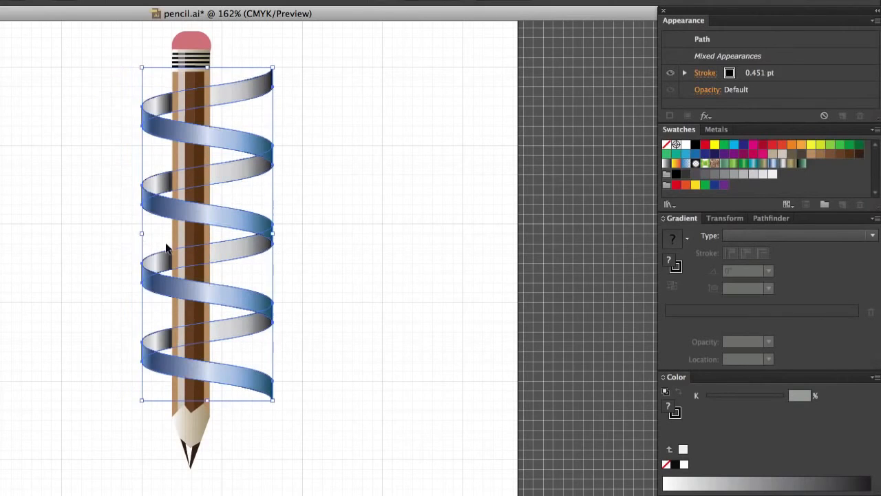
left_click_drag(273, 234, 242, 240)
left_click(441, 284)
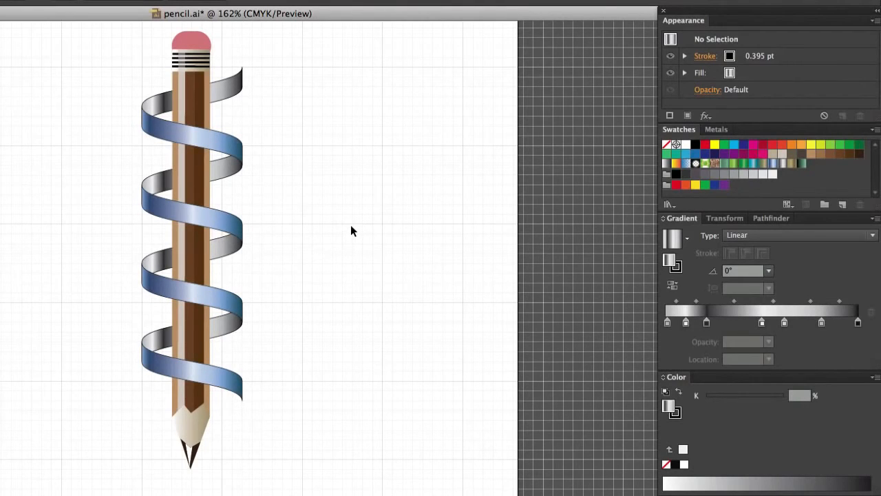
Undo the narrowing of the spiral and deselect it.
key("ctrl+z")
key("ctrl+z")
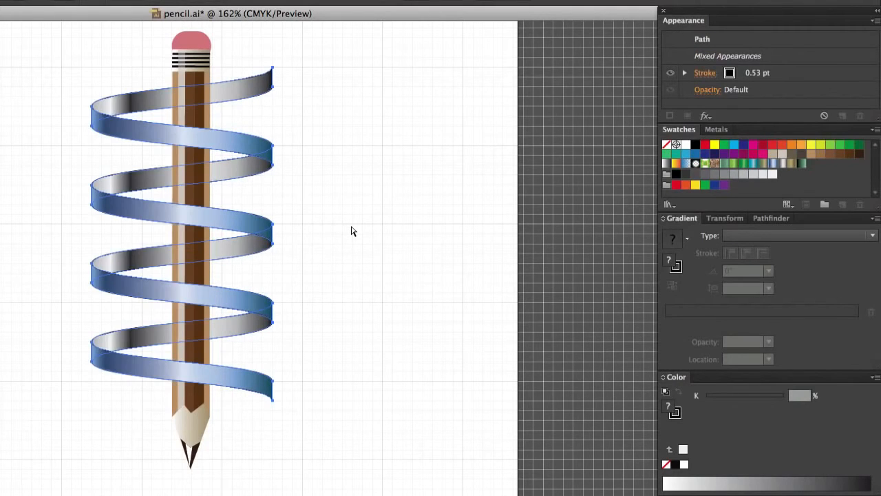
left_click(331, 231)
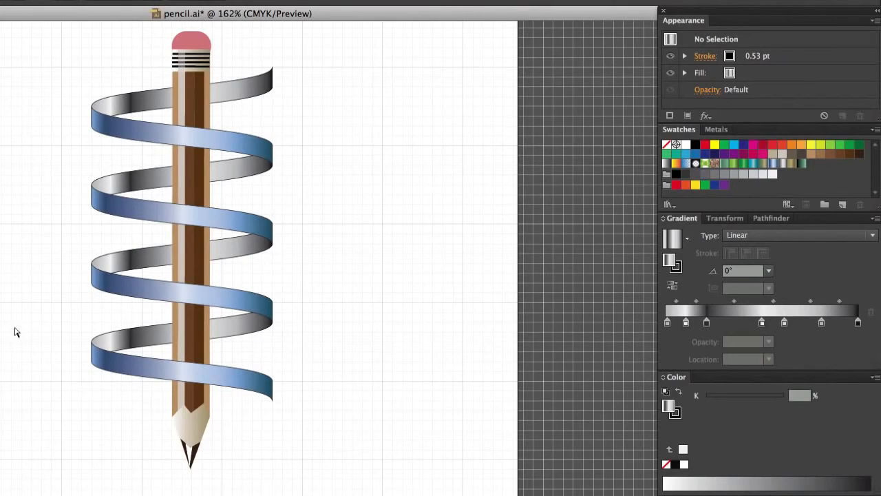
Move the left bend of the lowest loop inward to 44.45 mm wide and the bend above it inward and slightly up, to 50.8 mm.
left_click_drag(74, 323, 88, 363)
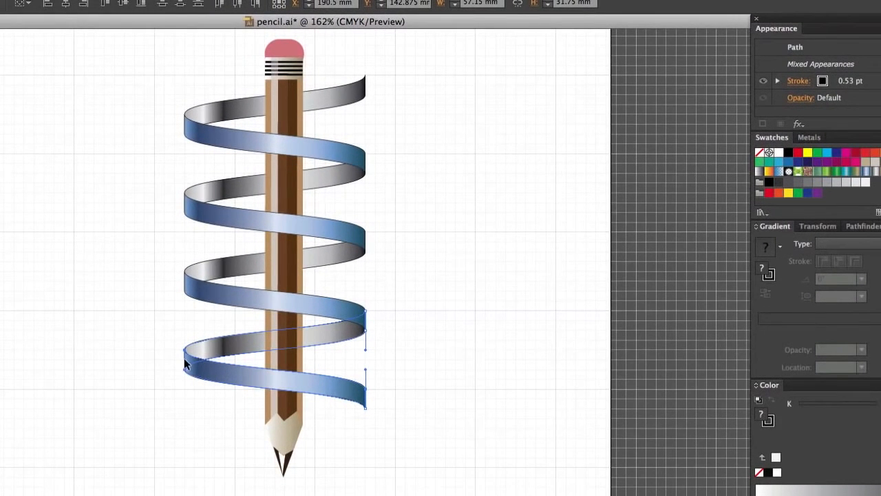
left_click_drag(185, 363, 226, 364)
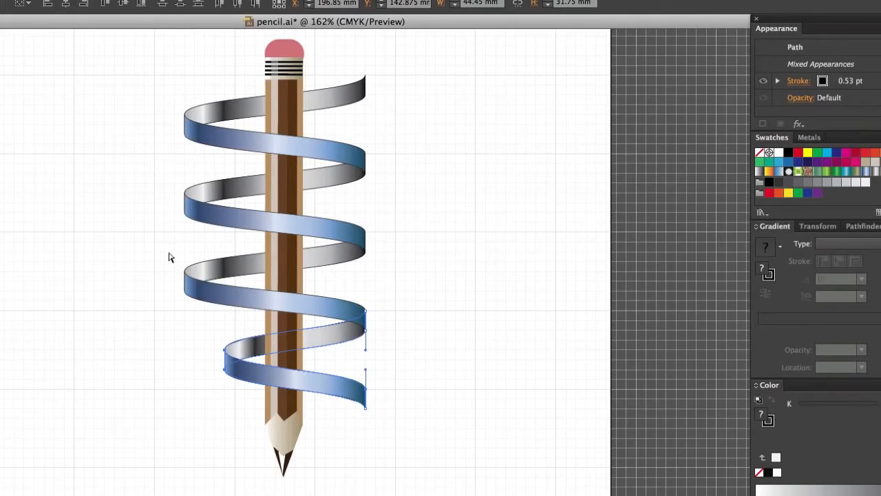
left_click(186, 286)
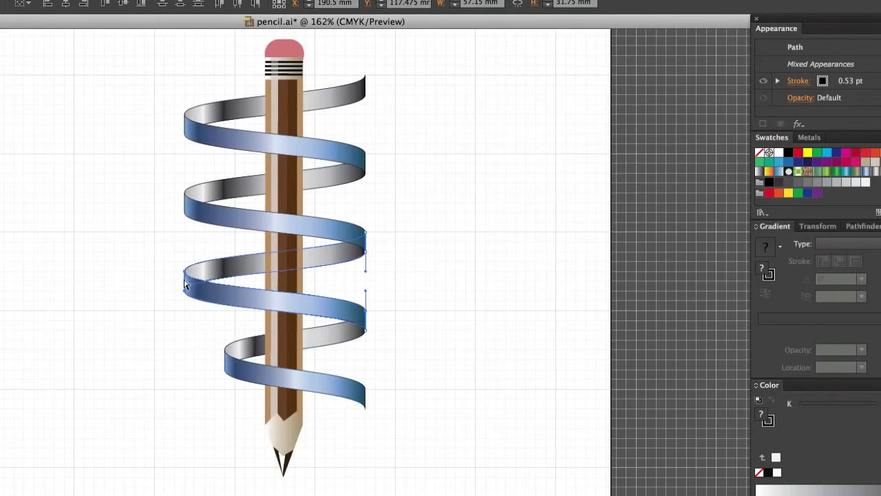
left_click_drag(184, 281, 203, 275)
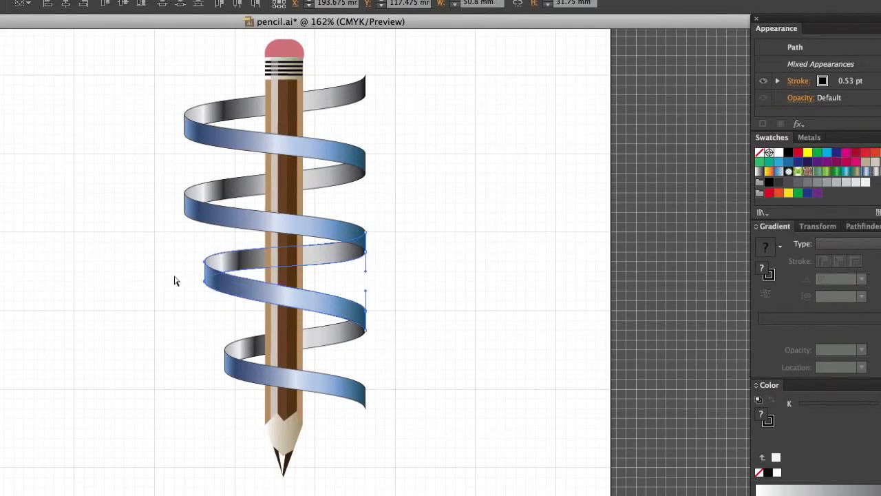
left_click(106, 316)
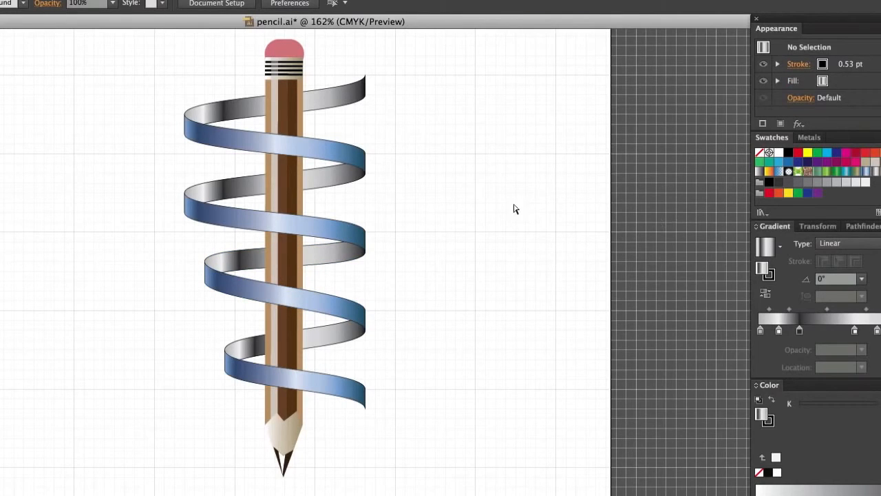
Select the shared left-hand anchor points of the top loop and move them inward, closer to the pencil.
left_click_drag(167, 100, 192, 146)
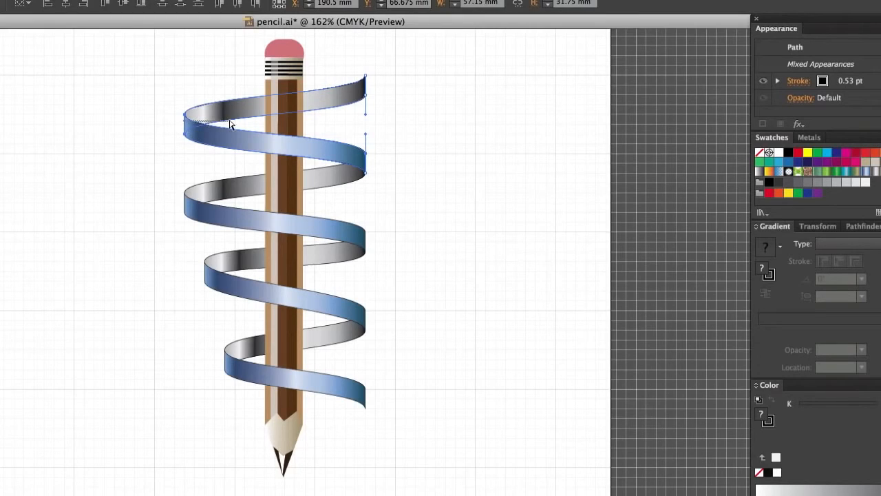
left_click_drag(170, 101, 236, 126)
left_click(510, 179)
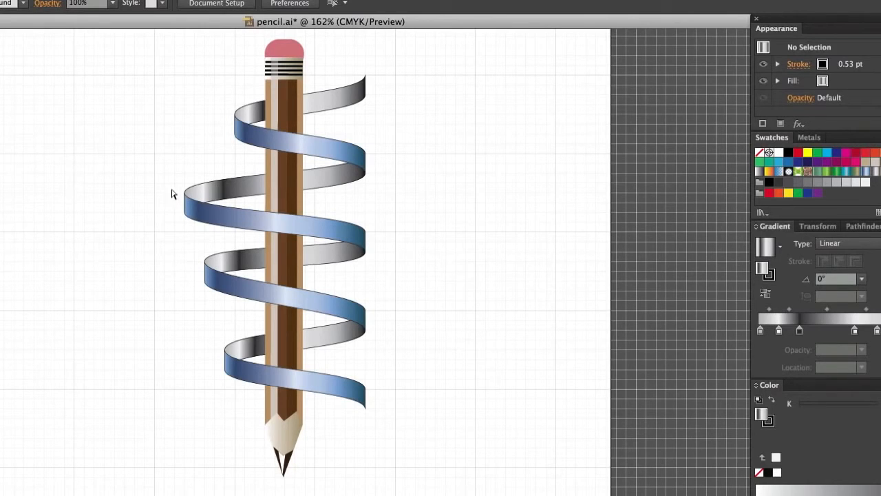
Try the second loop's left bend further out at 73.025 mm wide, and reposition it higher and closer in, so its back band runs nearly level.
left_click_drag(181, 182, 192, 236)
left_click_drag(184, 219, 136, 243)
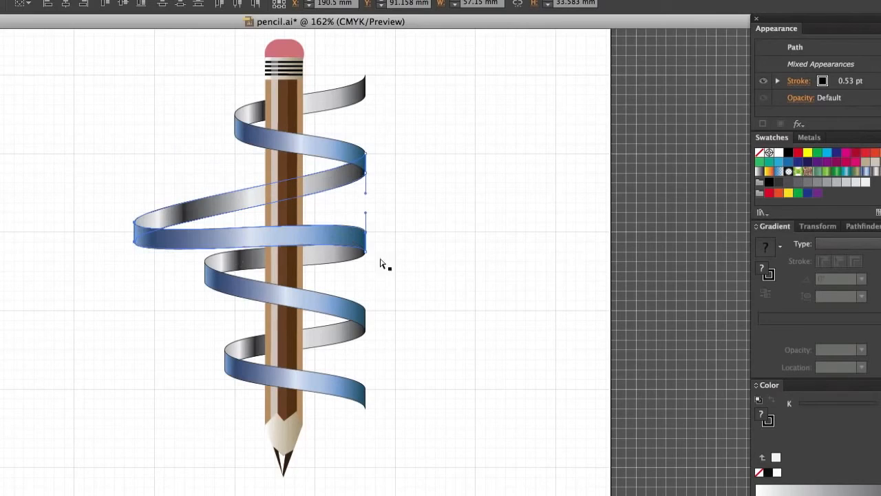
left_click(466, 271)
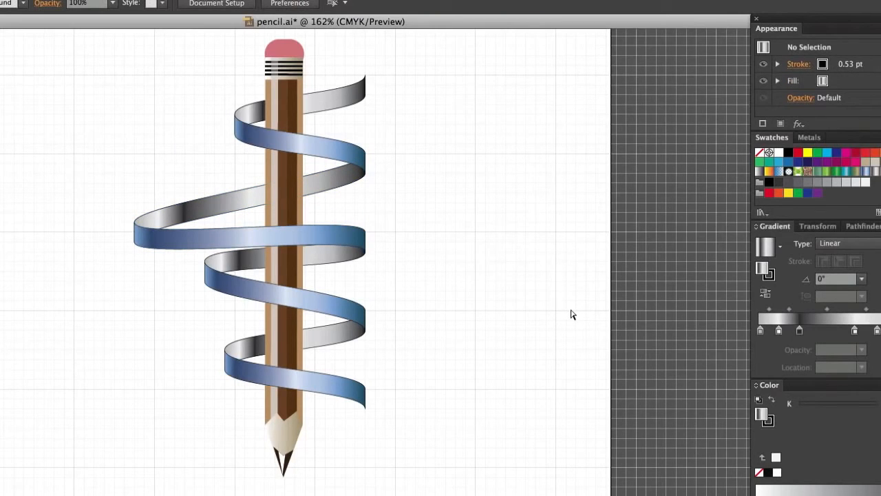
left_click_drag(118, 211, 156, 262)
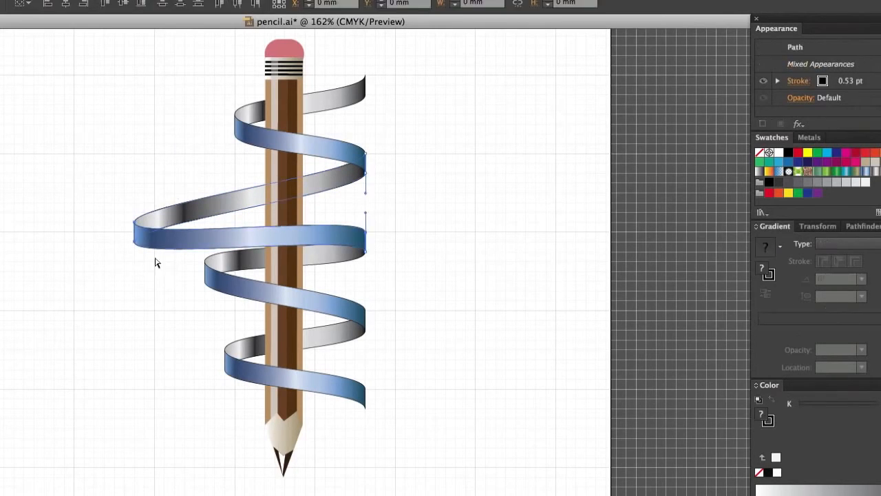
left_click(160, 225)
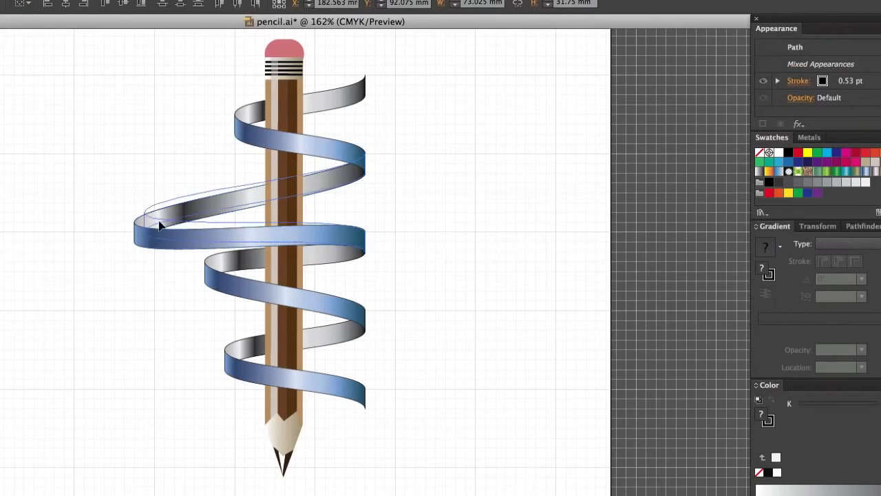
left_click_drag(159, 225, 190, 192)
left_click(451, 288)
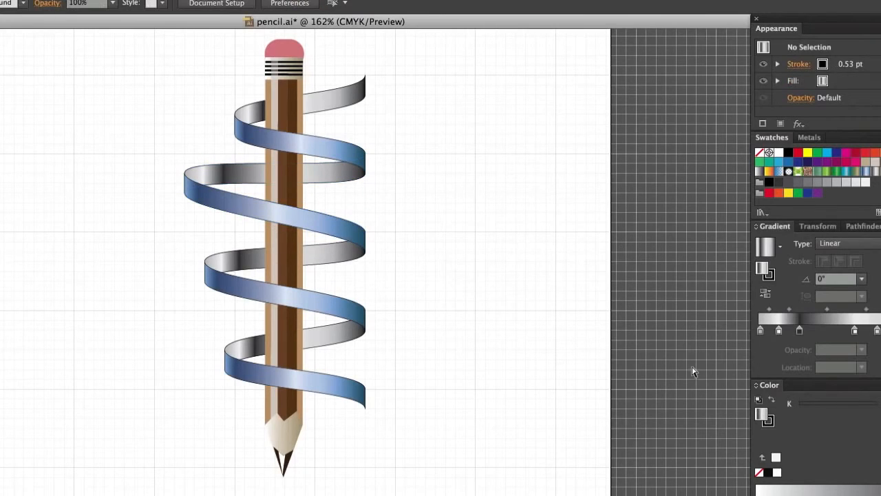
Move the ribbon's lower end down and inward, making that band 34.925 mm wide, and shift its upper end slightly up and inward.
left_click_drag(353, 372, 384, 445)
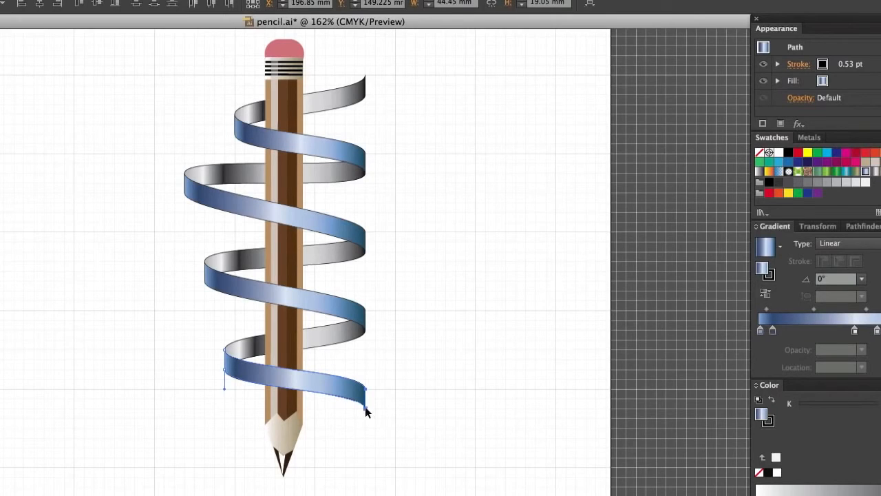
left_click_drag(366, 408, 337, 451)
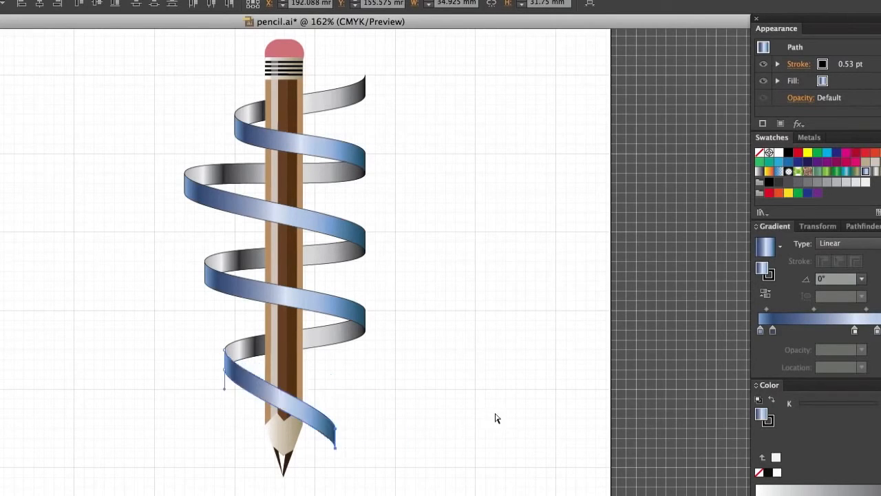
left_click(398, 395)
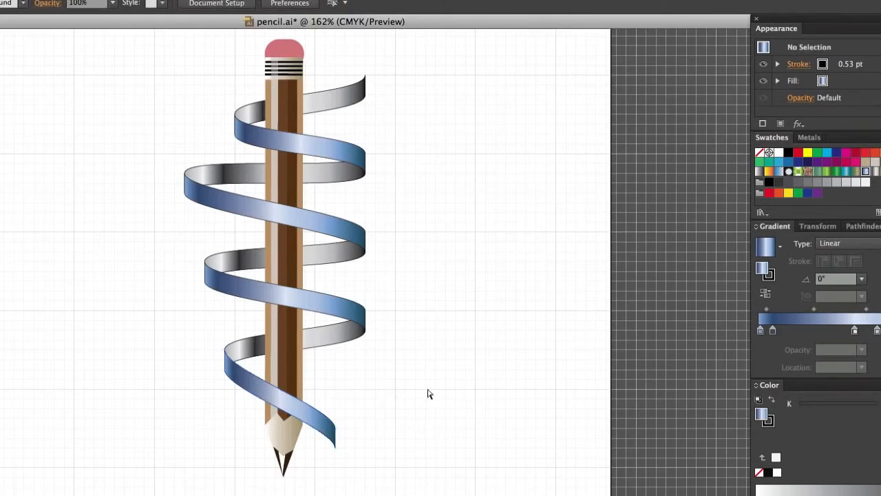
left_click(368, 93)
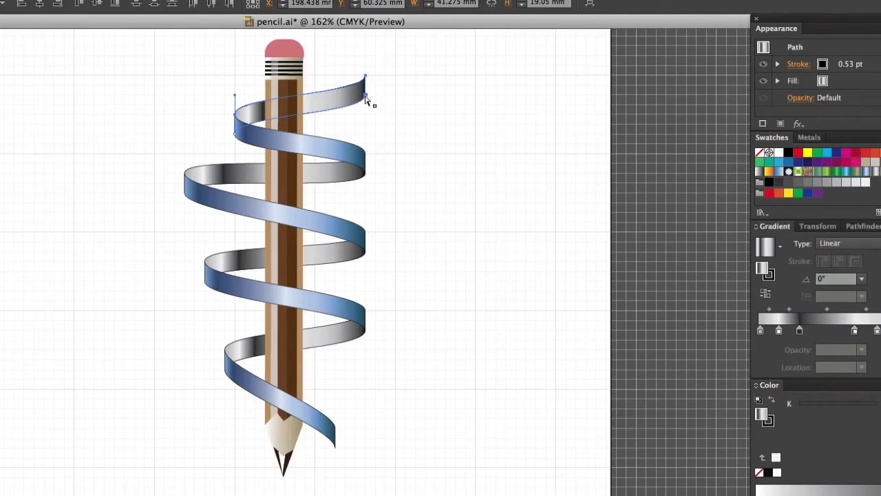
left_click_drag(362, 93, 356, 86)
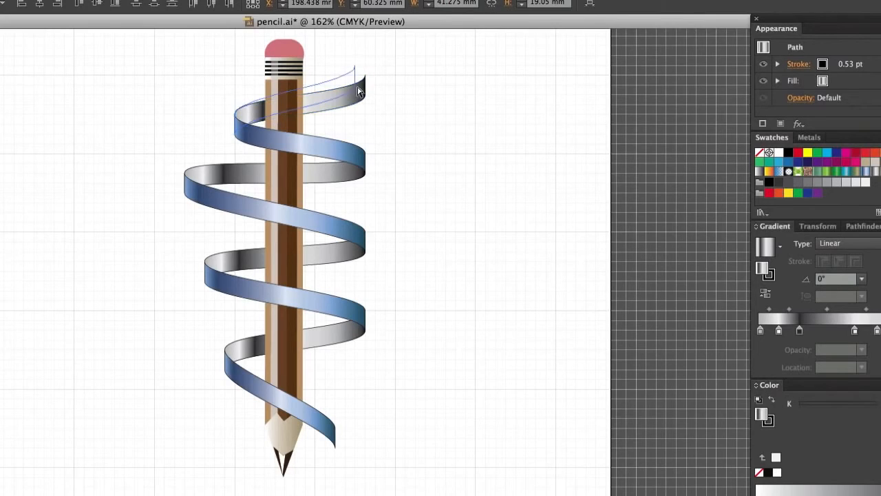
left_click(396, 112)
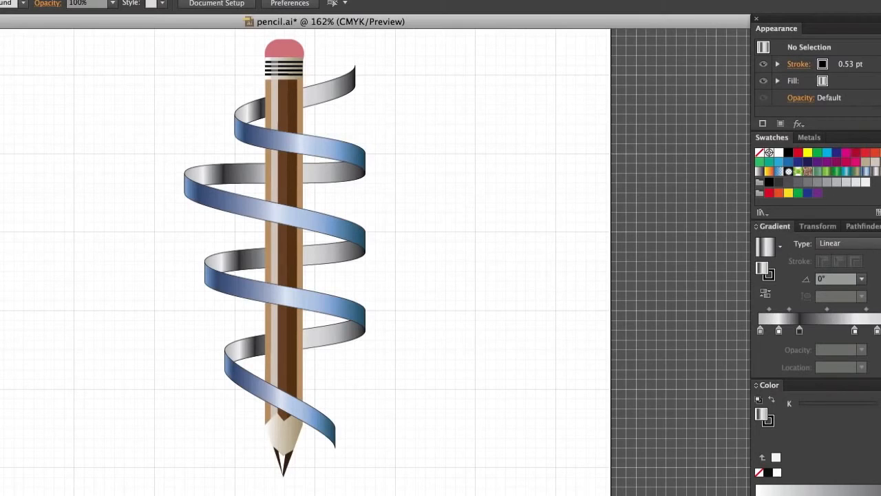
Select the pencil and spiral together and rotate them about 52° clockwise so the pencil lies diagonally with its tip pointing to the lower left.
left_click_drag(179, 62, 445, 482)
mouse_move(327, 258)
left_mouse_down()
mouse_move(216, 270)
mouse_move(197, 261)
mouse_move(193, 281)
mouse_move(321, 264)
left_mouse_up()
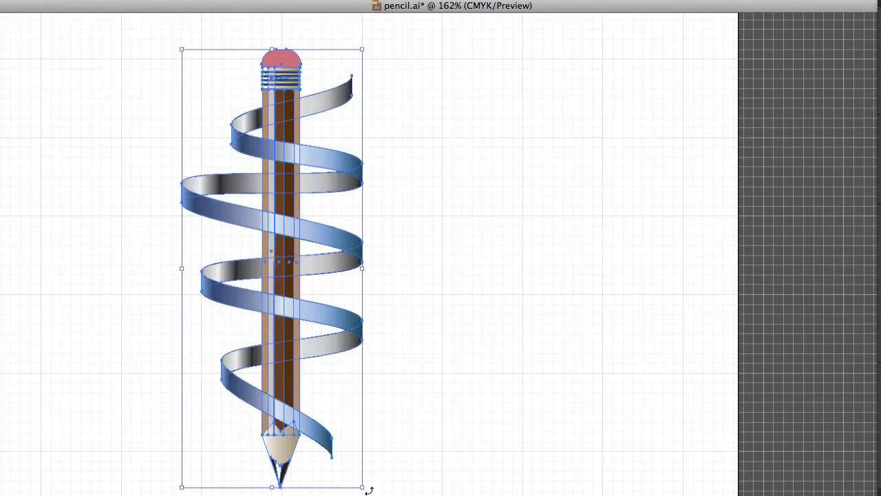
left_click_drag(368, 489, 156, 490)
left_click(608, 345)
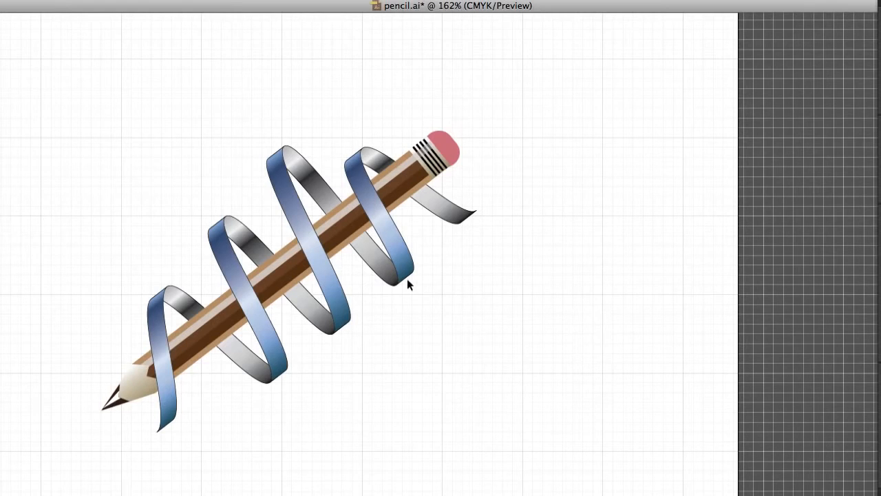
Select one blue front band and extend the selection to all objects with the same fill color.
left_click(329, 289)
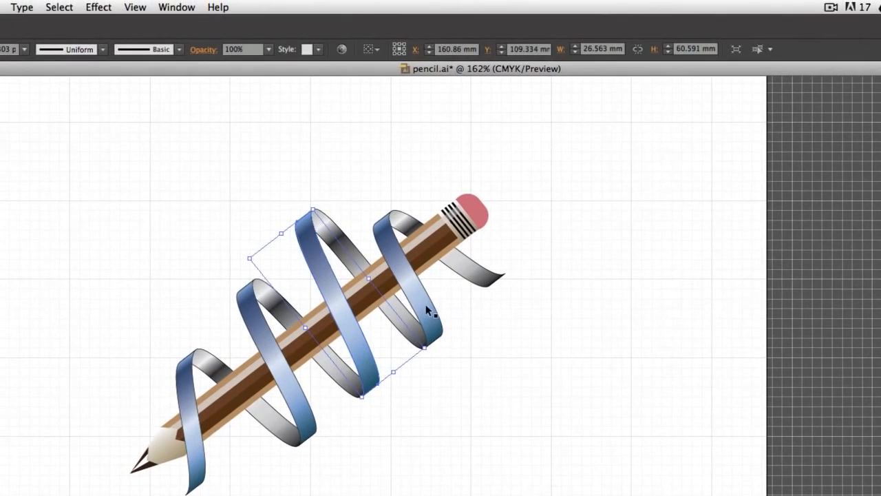
left_click(425, 307)
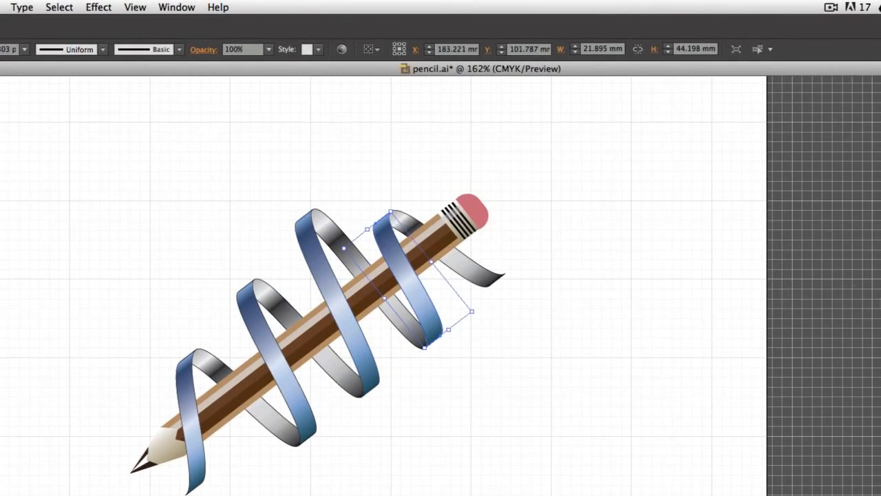
left_click(188, 409)
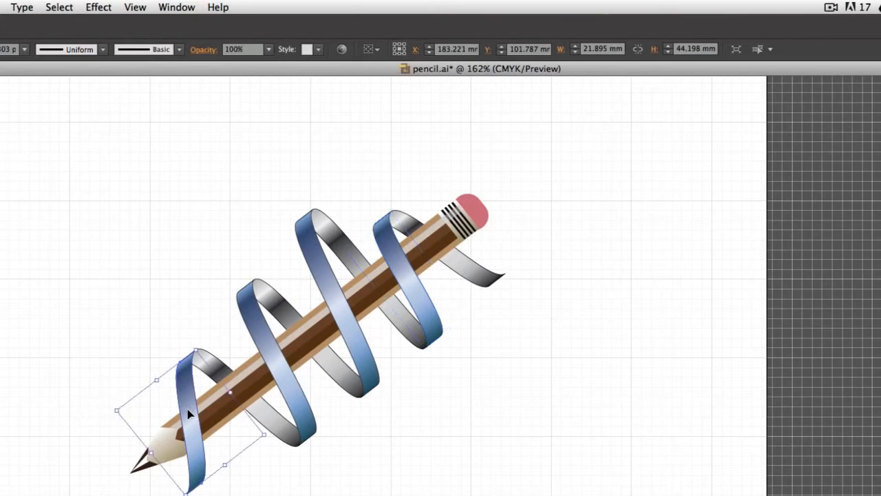
left_click(57, 6)
mouse_move(96, 6)
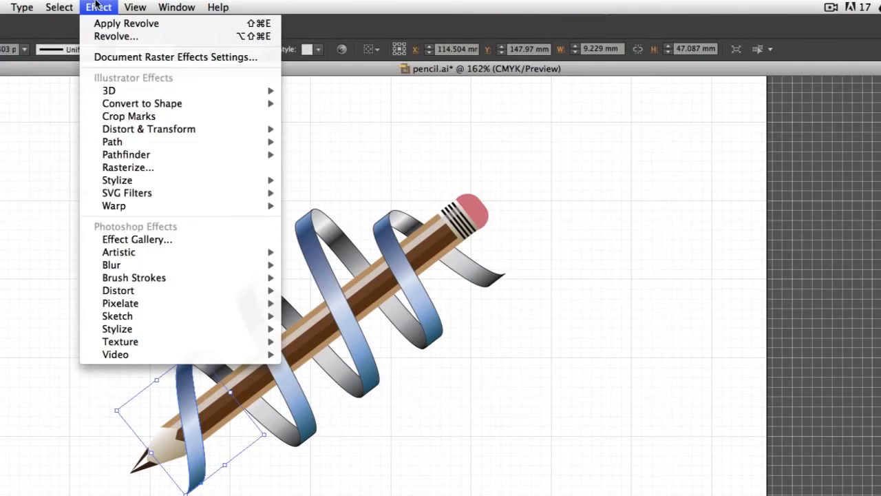
mouse_move(68, 6)
mouse_move(66, 131)
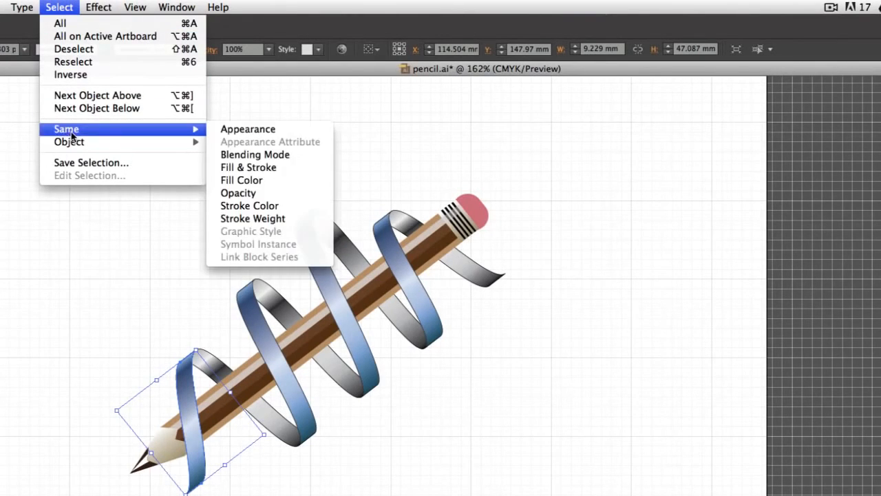
left_click(254, 183)
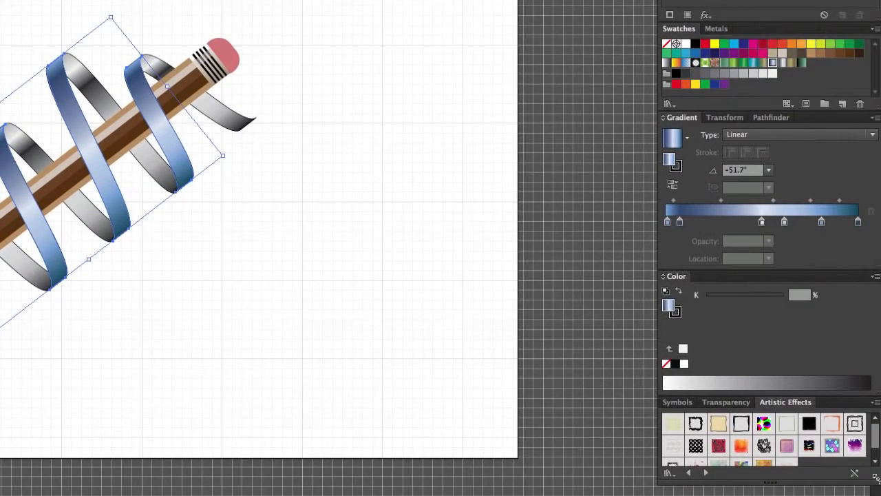
Open the Buttons and Rollovers graphic style library and apply its translucent, round-cornered pale blue-to-pink radial gradient style to the four front bands.
left_click_drag(876, 477, 875, 495)
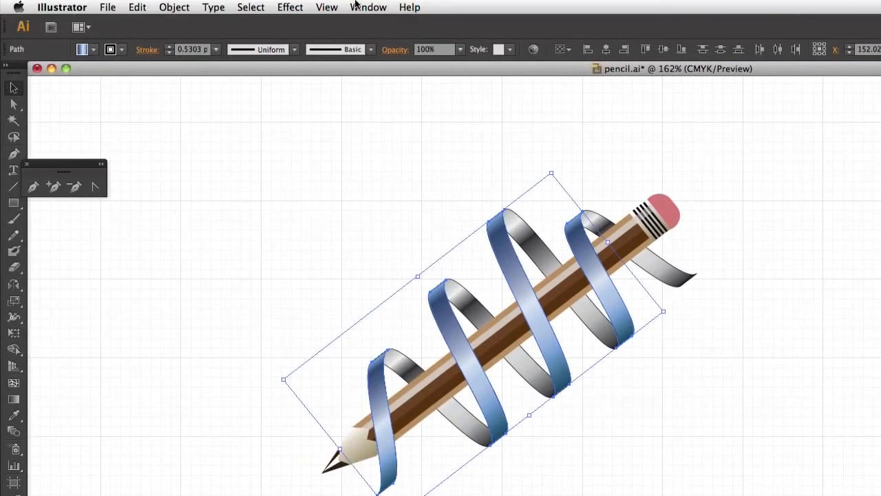
left_click(368, 6)
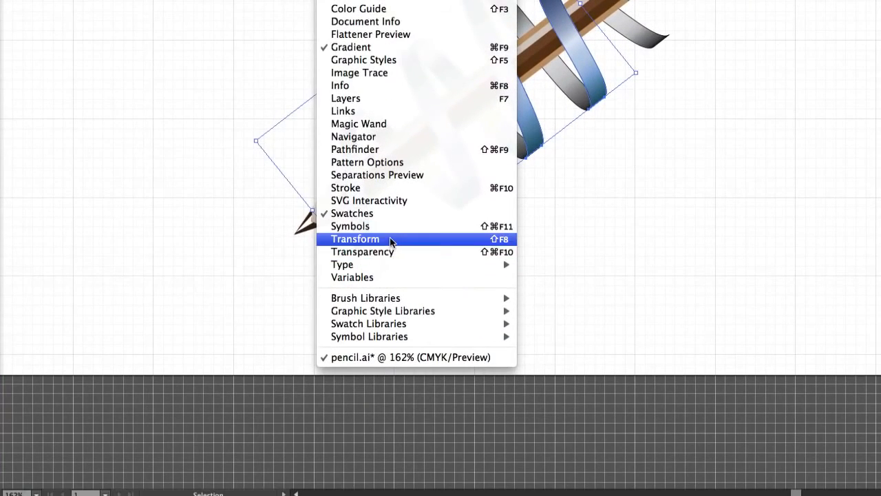
mouse_move(392, 313)
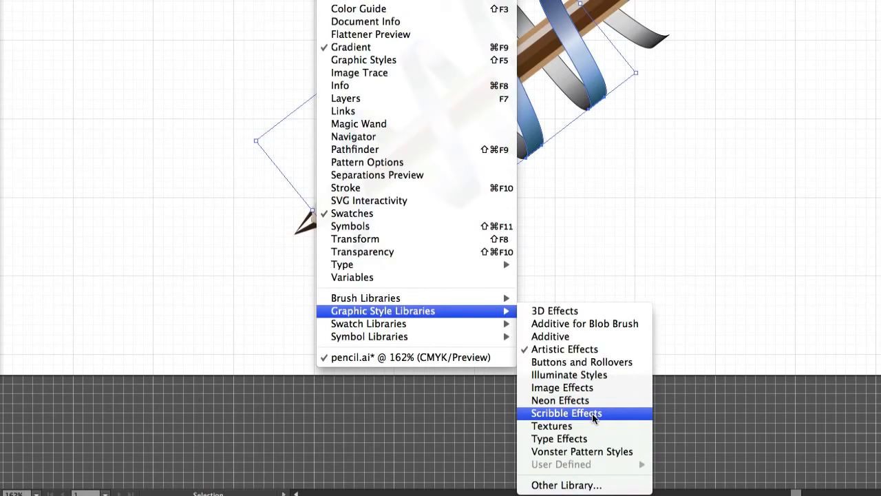
left_click(766, 413)
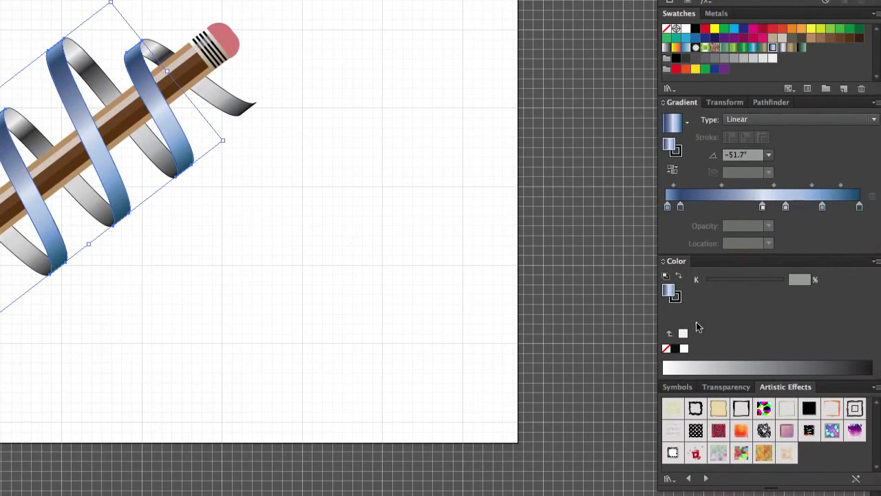
left_click(708, 478)
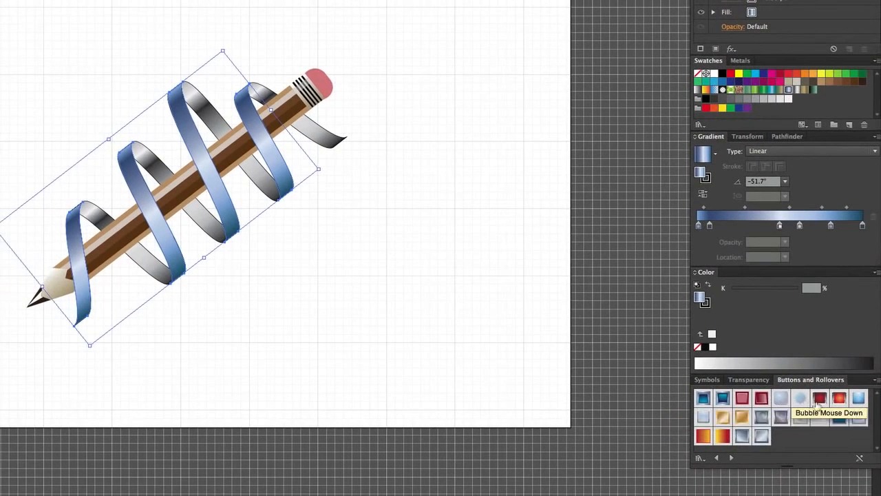
left_click(783, 400)
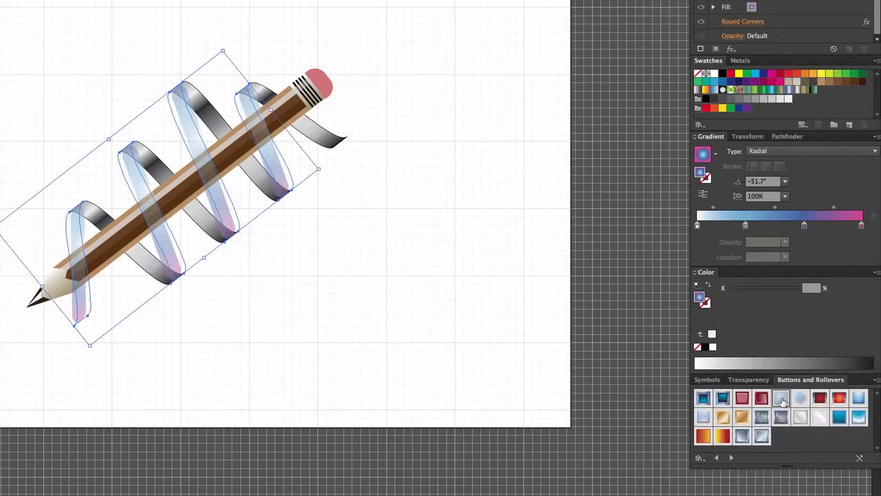
left_click(447, 311)
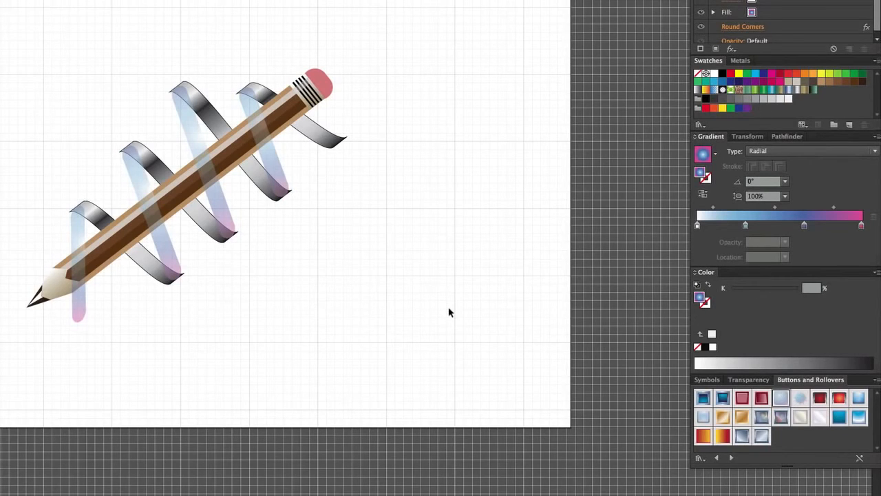
Undo the graphic style applied to the front bands and select all the ribbon's blue front and grey back bands together.
key("ctrl+z")
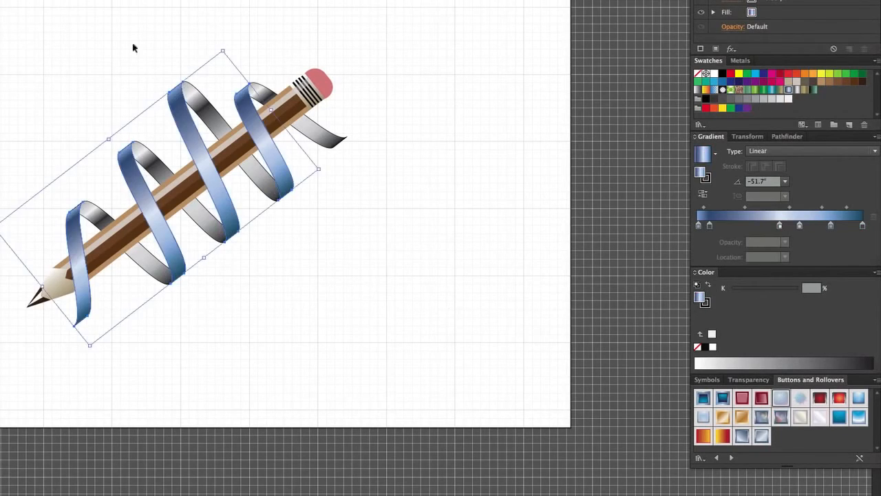
left_click(66, 55)
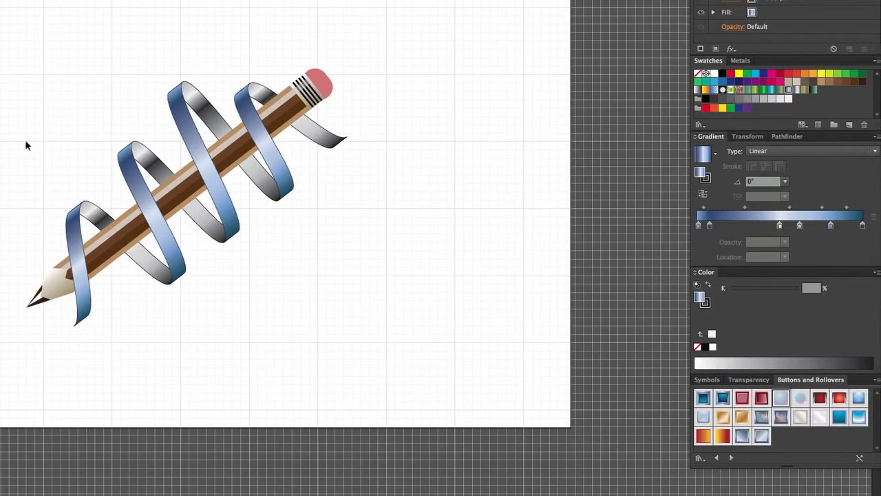
left_click_drag(40, 178, 101, 219)
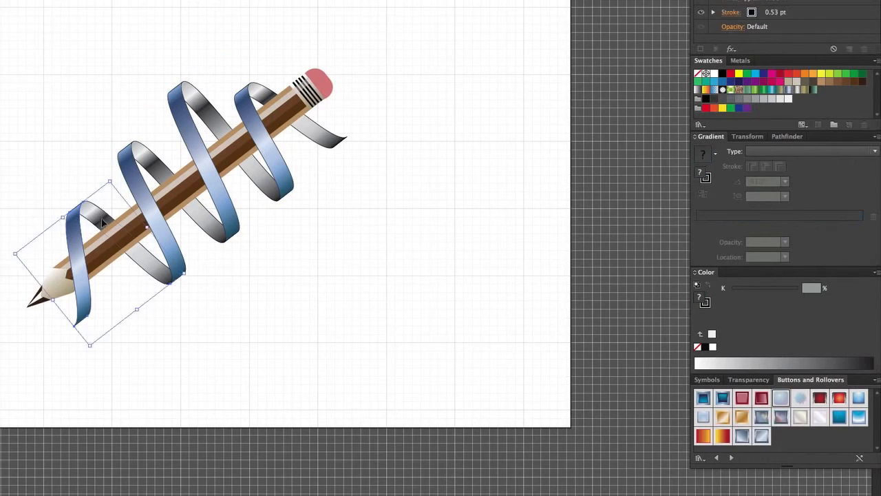
left_click_drag(104, 121, 155, 169)
left_click_drag(158, 77, 214, 107)
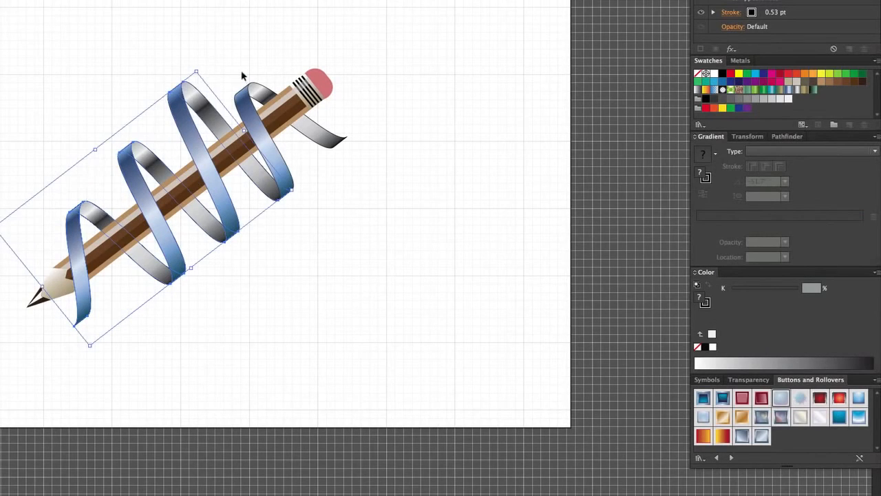
left_click_drag(235, 78, 259, 104)
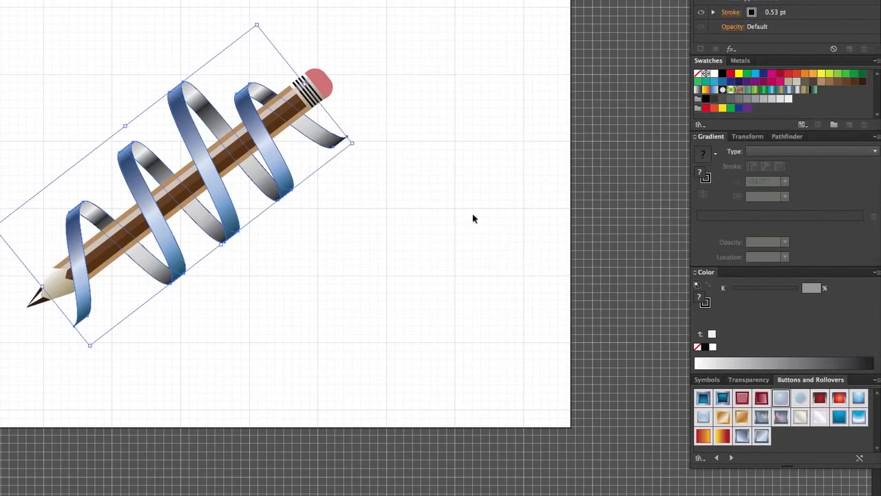
left_click(424, 204)
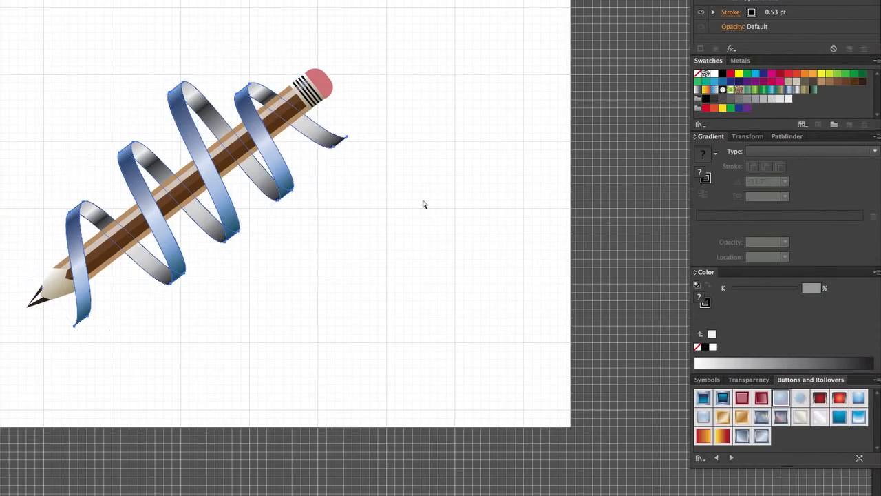
key("a")
key("v")
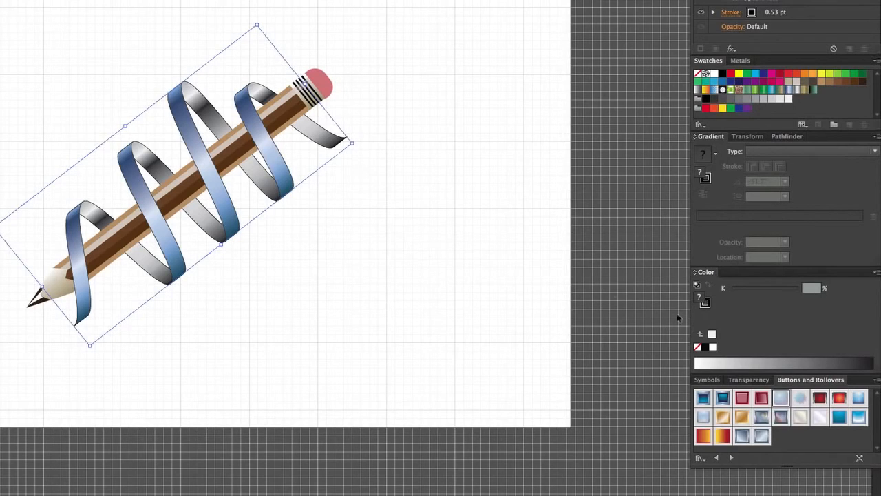
Try the Bubble Normal and Bubble Aqua Normal graphic styles on the whole ribbon.
left_click(782, 400)
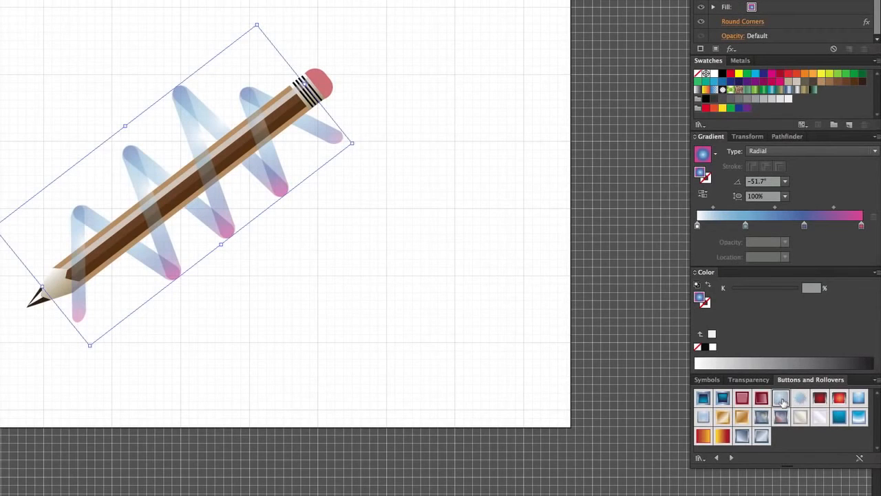
left_click(858, 400)
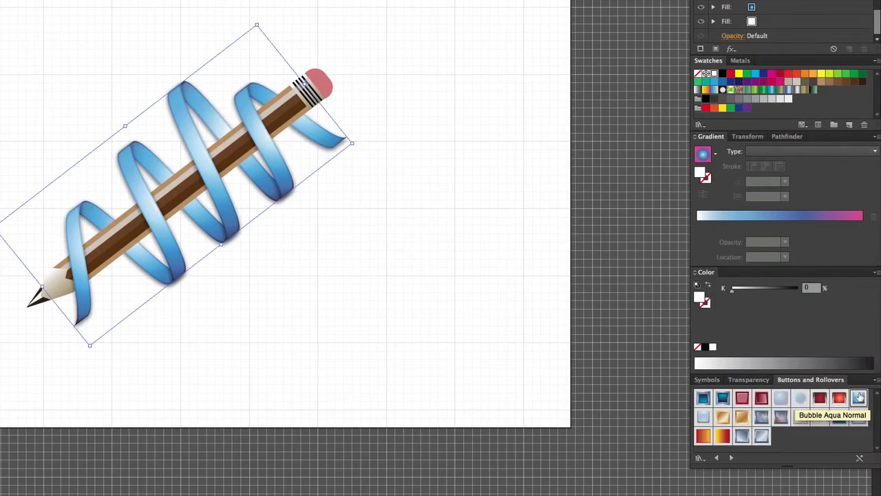
left_click(859, 397)
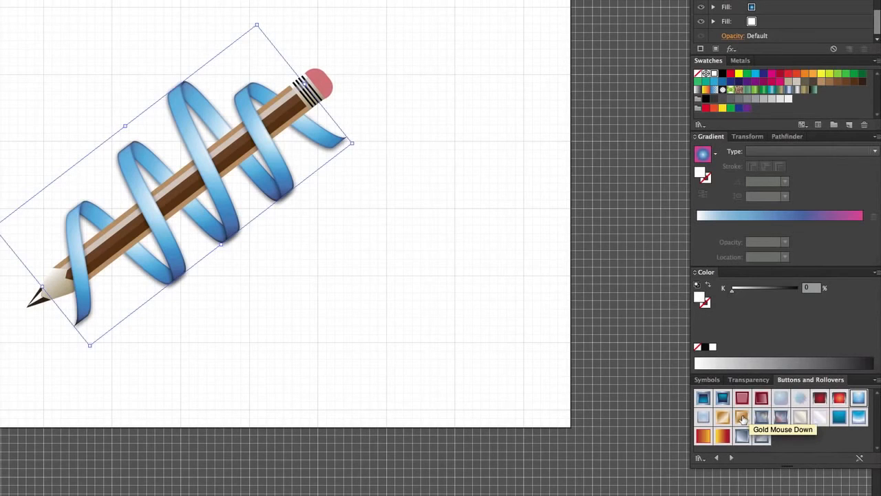
Try Gold Mouse Down, the lighter gold, the pale grey-blue bubble, the red-blue metallic and the pearly white rollover styles on the ribbon.
left_click(742, 418)
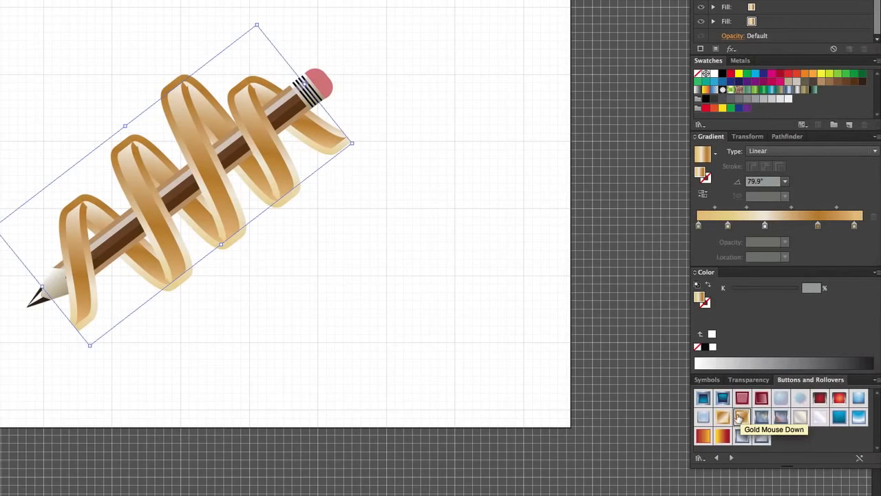
left_click(722, 417)
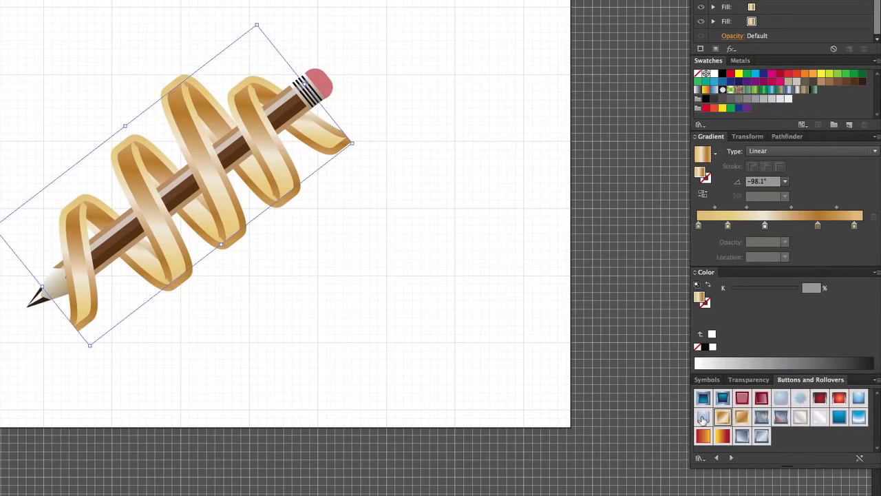
left_click(702, 418)
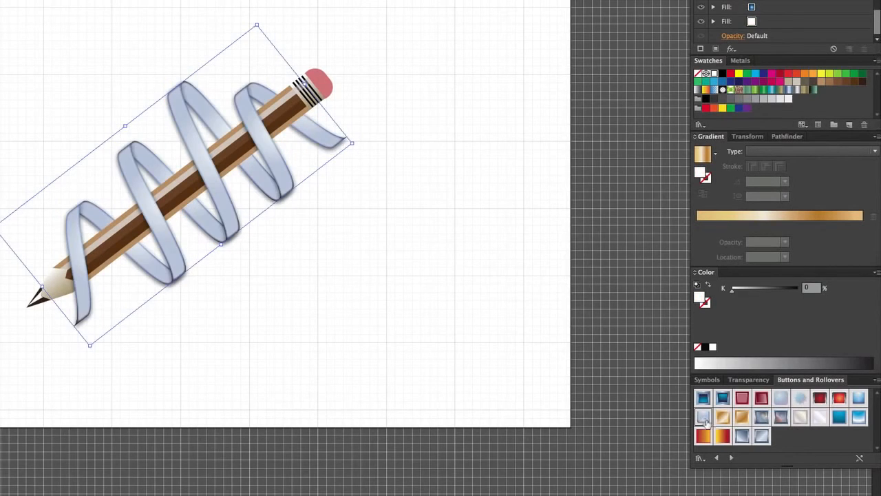
left_click(781, 421)
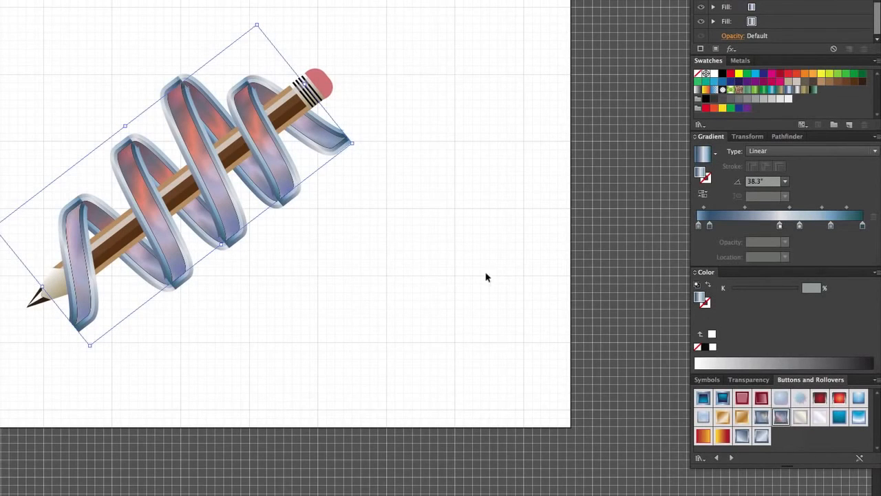
left_click(819, 417)
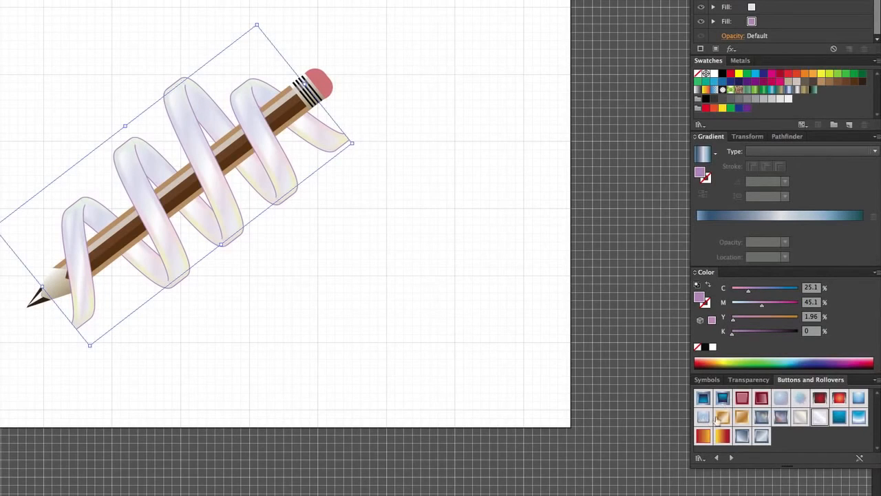
Switch to the Illuminate Styles library and try two silver metallic styles with dark outlines on the ribbon.
left_click(732, 458)
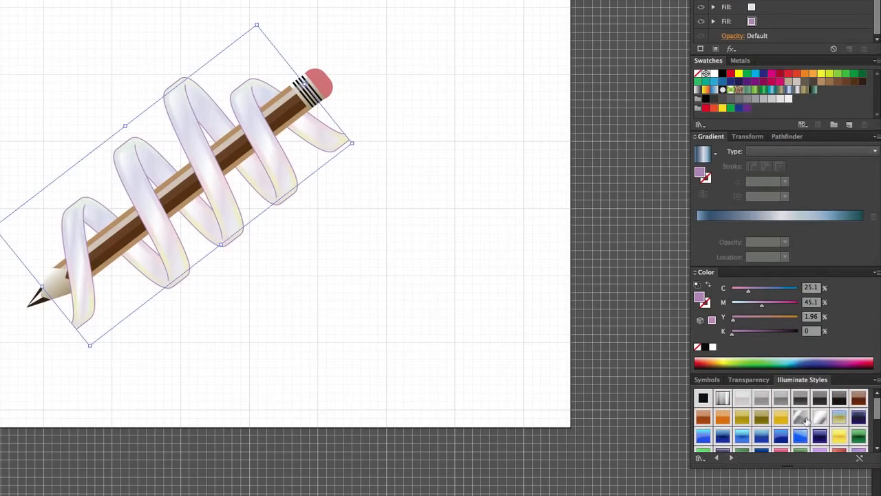
left_click(723, 399)
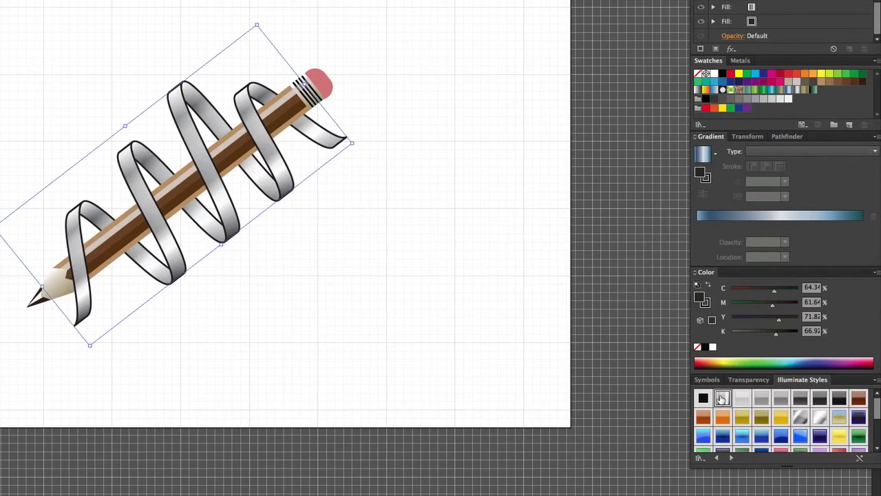
left_click(800, 417)
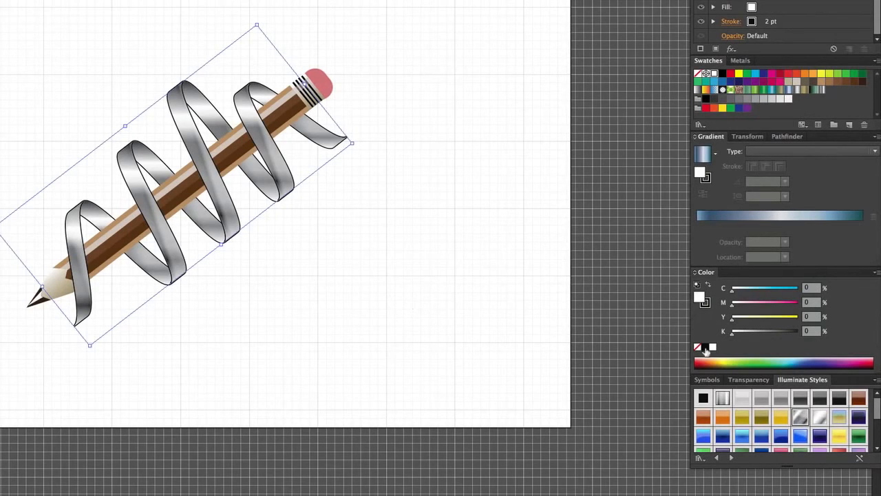
Try the dark navy gradient, mottled blue and mottled pink-purple Illuminate styles on the ribbon.
left_click_drag(877, 409, 877, 428)
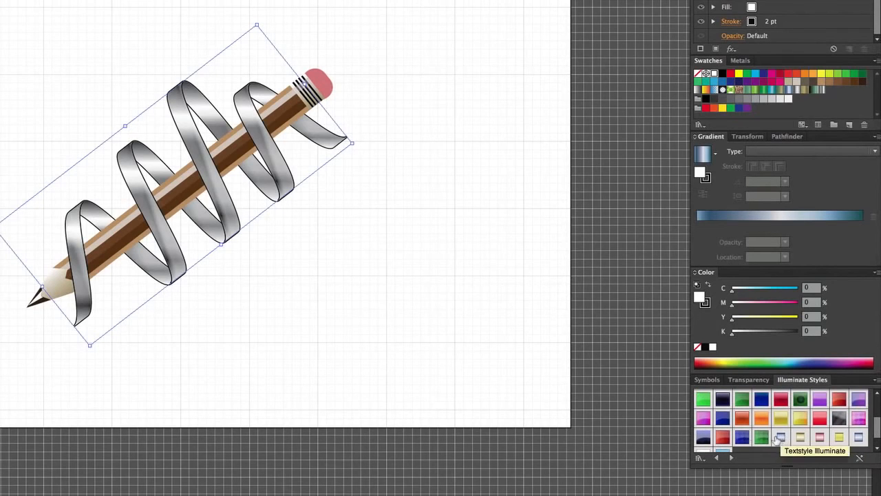
left_click(703, 438)
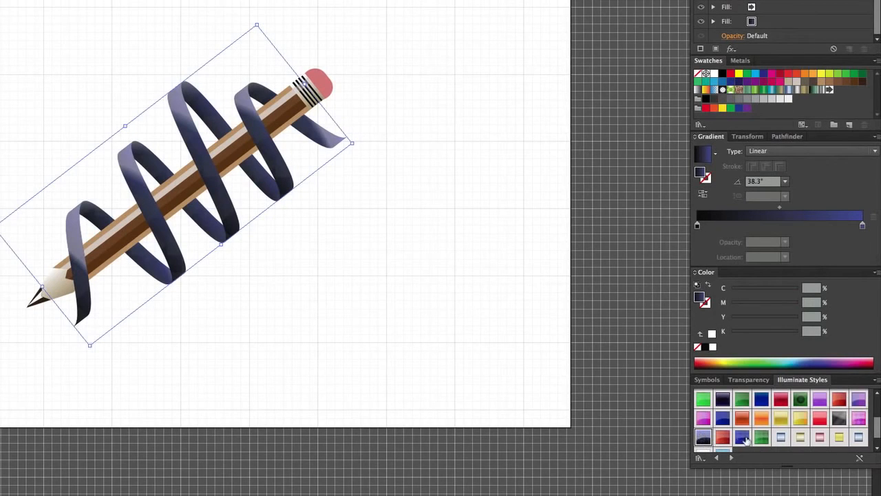
left_click(743, 438)
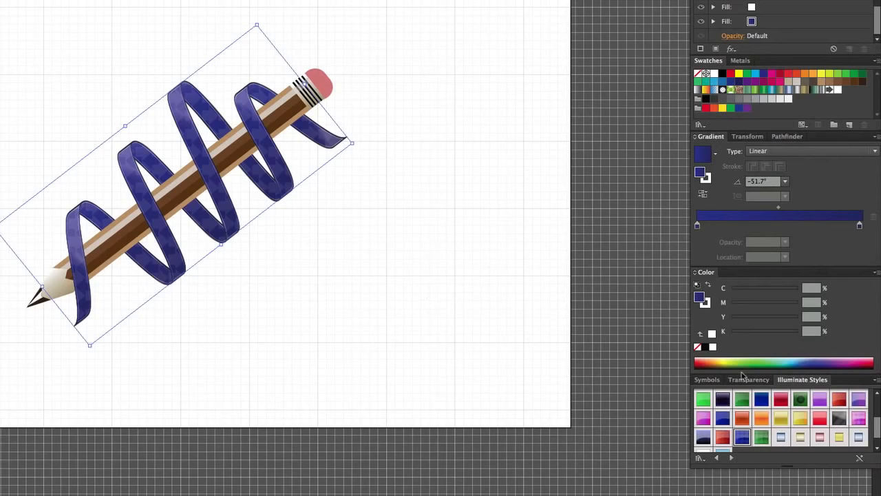
left_click(860, 418)
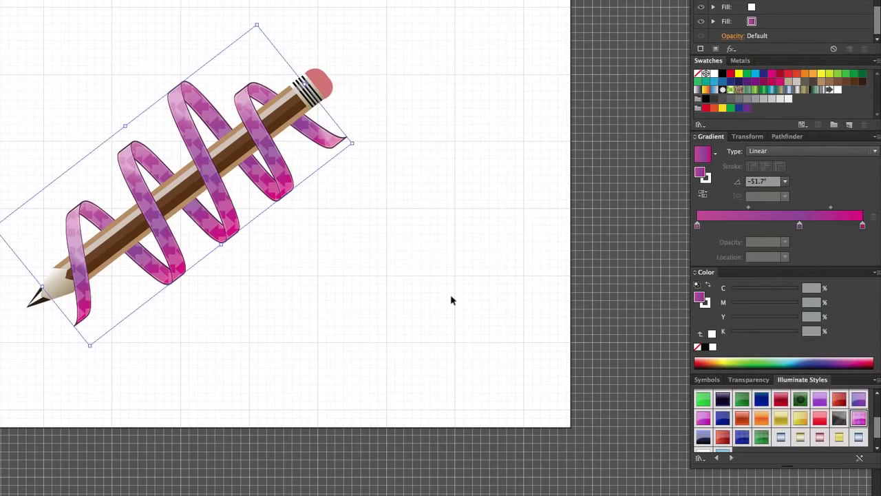
Switch to the Scribble Effects library, try Scribble 10, Scribble 5 and the multicolored green scribble, and apply the tangled grey-and-black scribble to the ribbon.
left_click(732, 459)
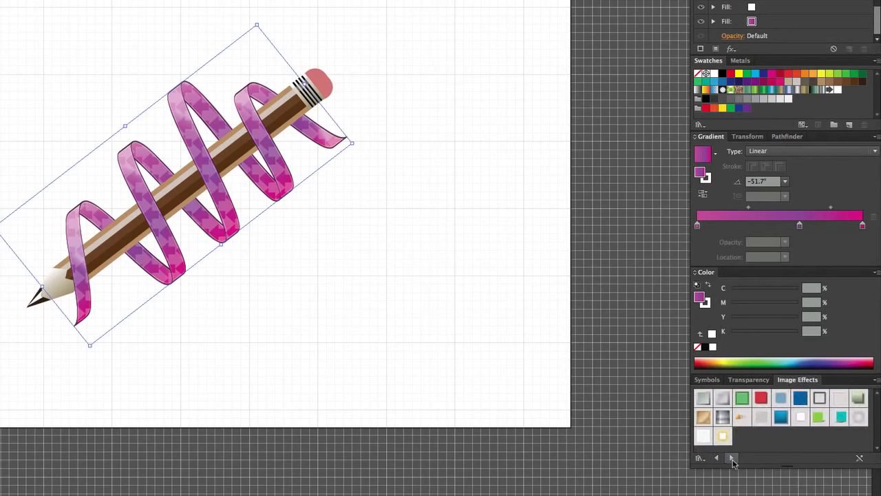
left_click(733, 459)
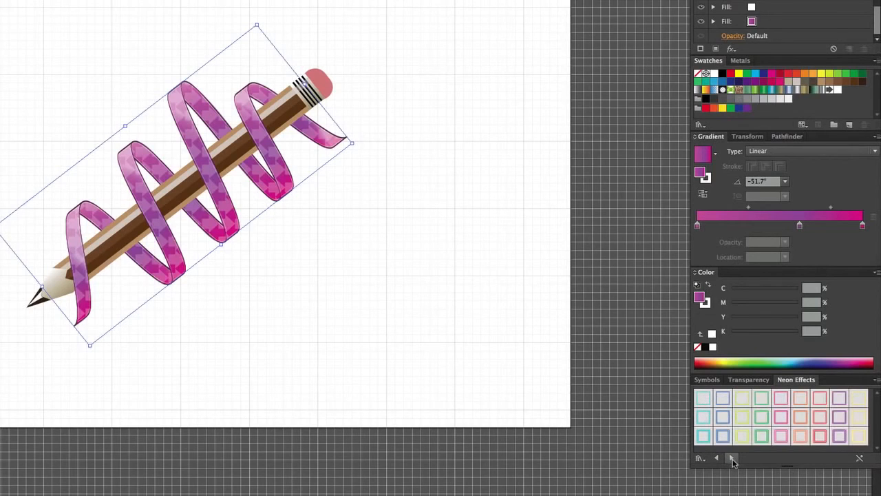
left_click(732, 458)
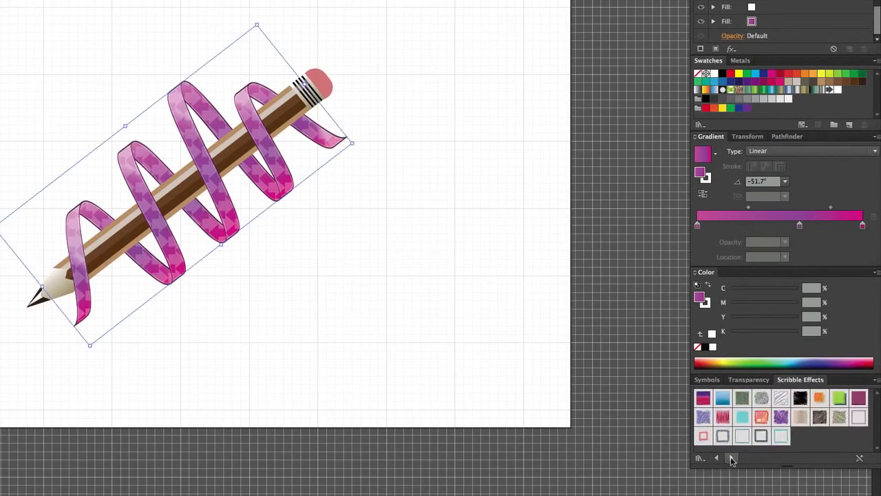
left_click(703, 418)
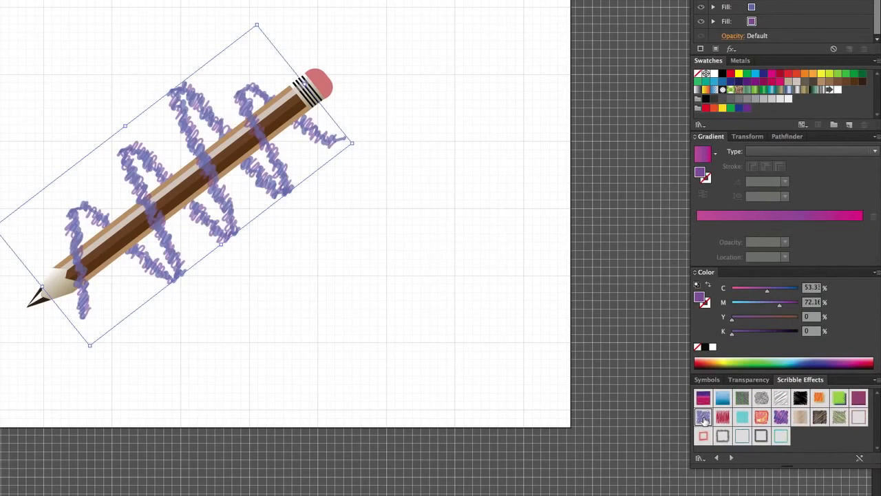
left_click(782, 399)
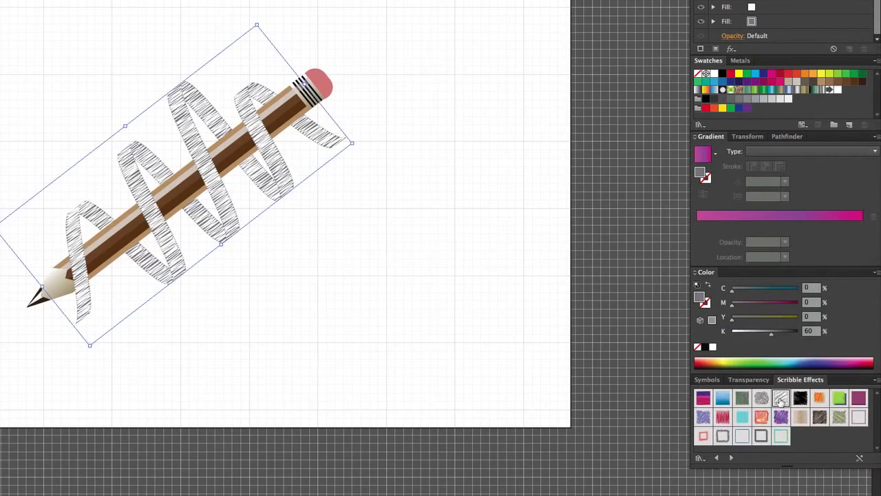
left_click(839, 417)
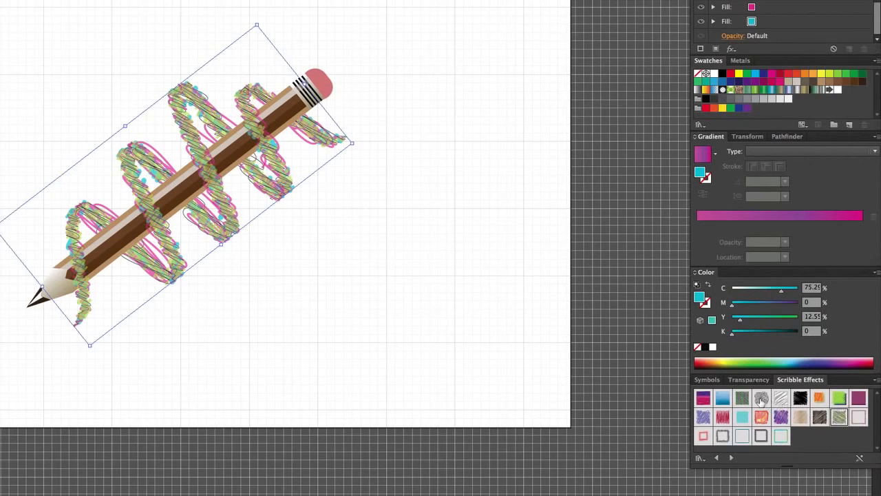
left_click(762, 398)
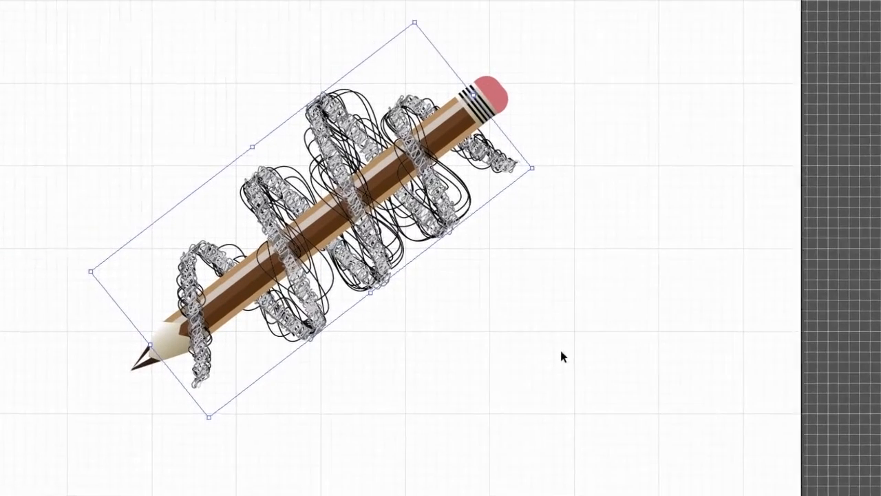
Reselect the ribbon bands and apply the blue stained-glass style with black cell outlines from the Textures library.
left_click(391, 286)
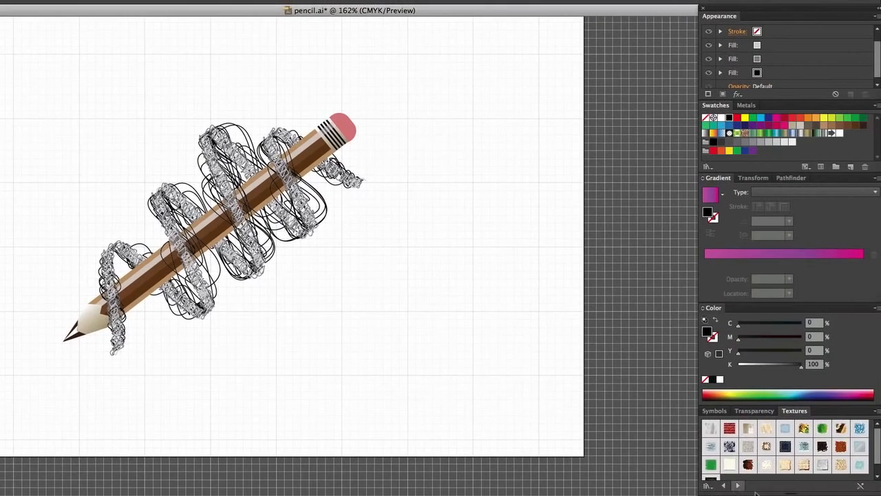
left_click(730, 446)
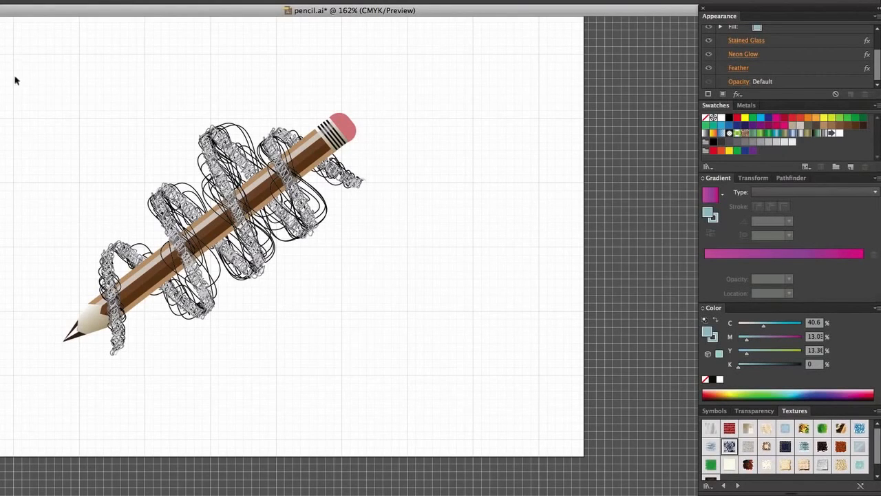
mouse_move(16, 76)
left_mouse_down()
mouse_move(85, 175)
mouse_move(67, 174)
mouse_move(94, 256)
mouse_move(118, 254)
left_mouse_up()
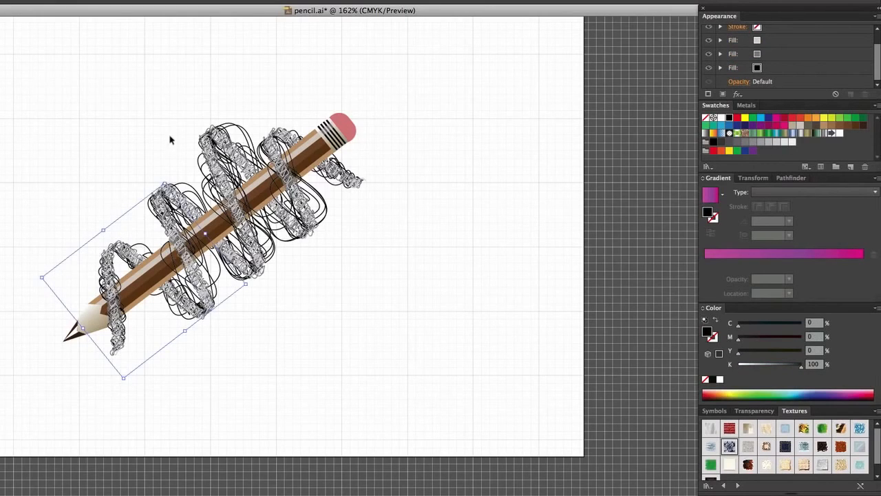
mouse_move(171, 138)
left_mouse_down()
mouse_move(207, 164)
mouse_move(238, 165)
left_mouse_up()
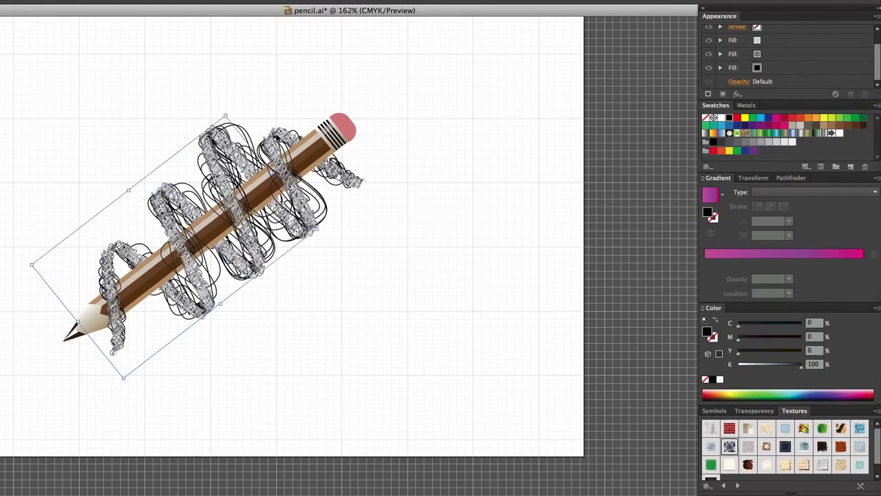
left_click(343, 175, "shift")
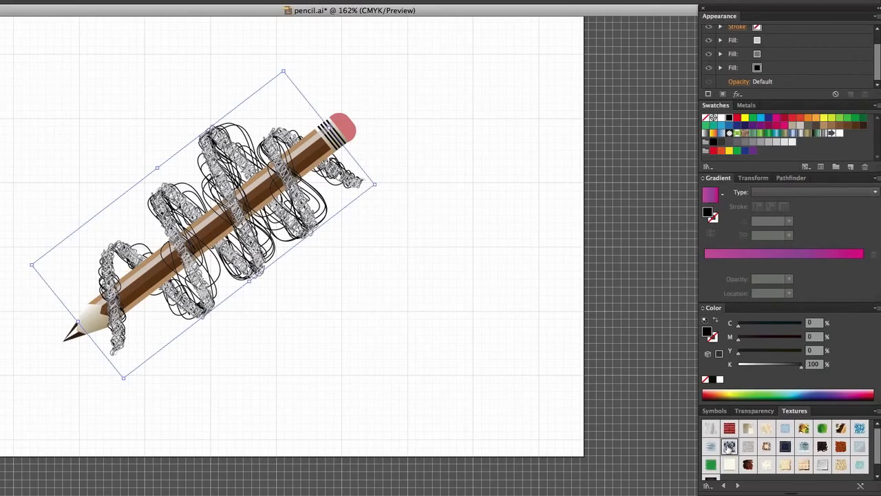
left_click(729, 446)
left_click(730, 448)
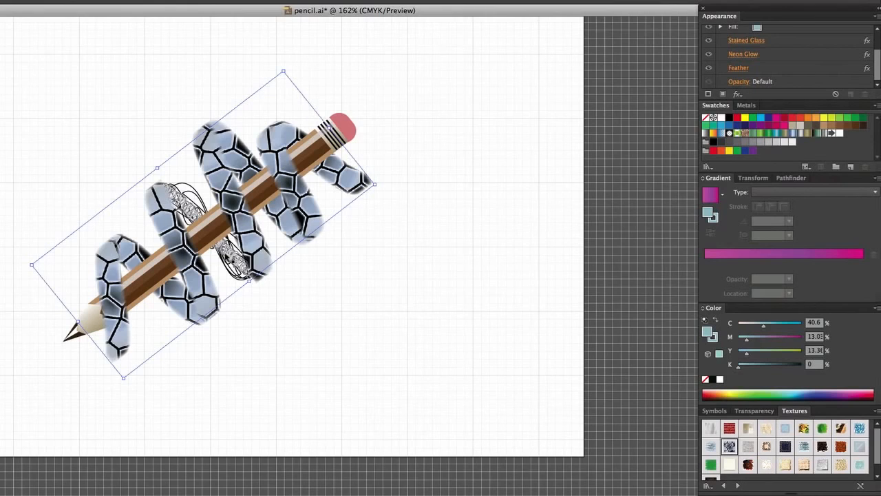
Reselect all the ribbon bands, including the scribble-styled one, and try the pale blue texture and RGB Fur styles on them.
left_click(289, 317)
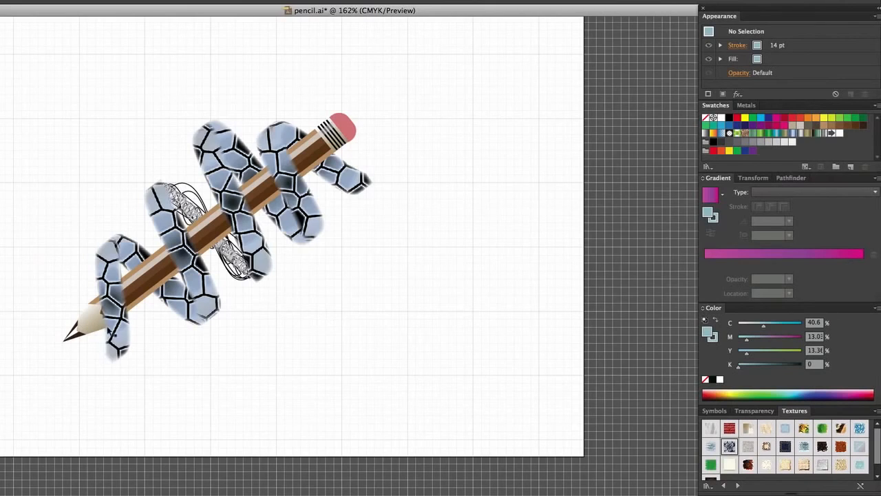
left_click(116, 333)
key("Left")
key("Left")
key("Left")
key("Left")
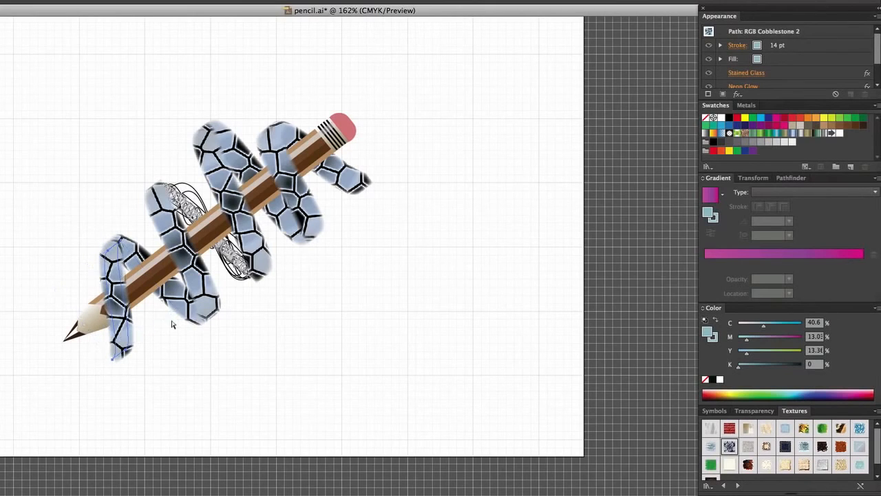
left_click(179, 303, "shift")
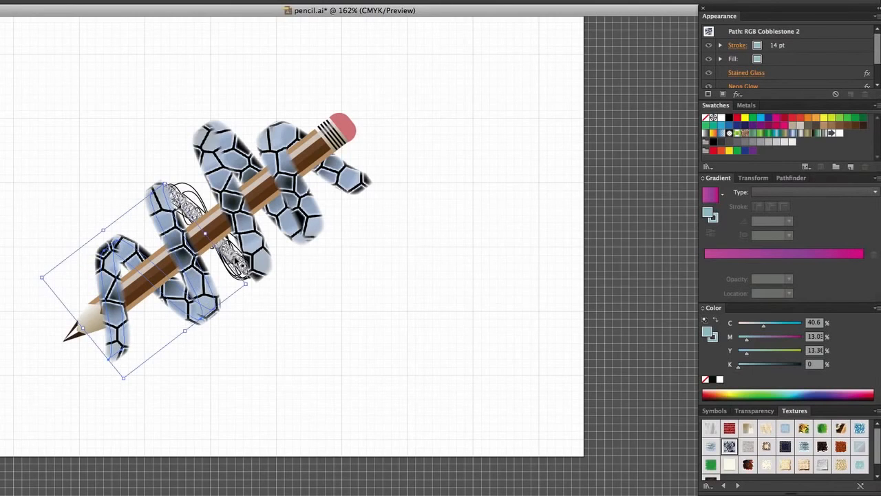
left_click(239, 263, "shift")
left_click(256, 237, "shift")
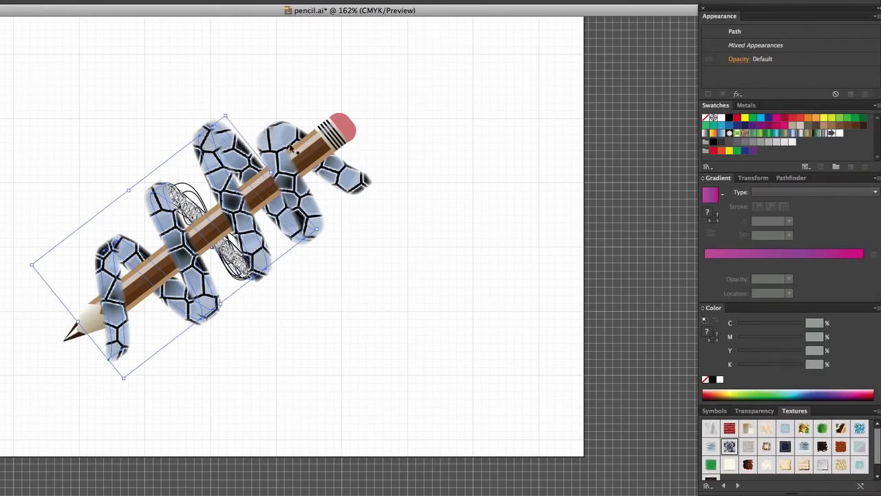
left_click(317, 149, "shift")
left_click(351, 177, "shift")
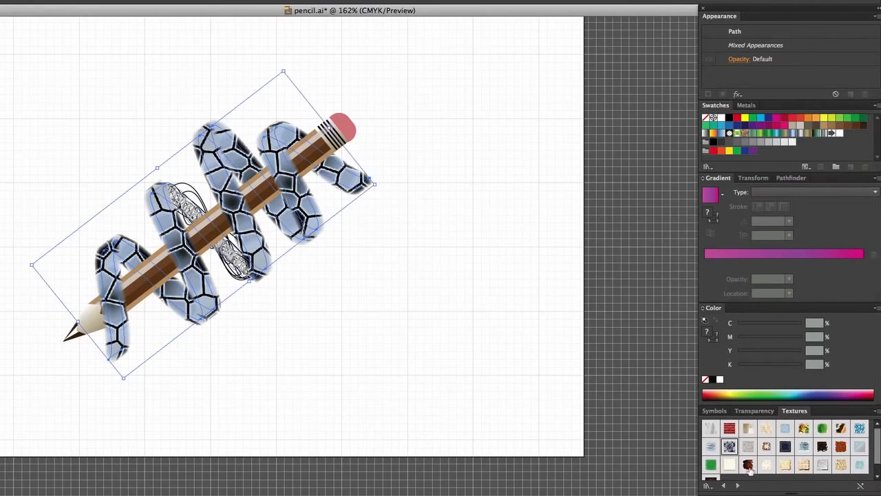
left_click(705, 445)
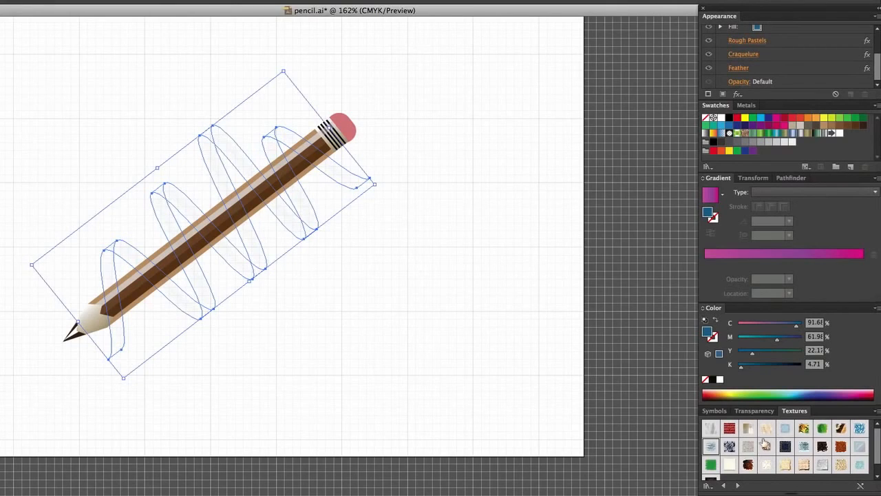
left_click(842, 447)
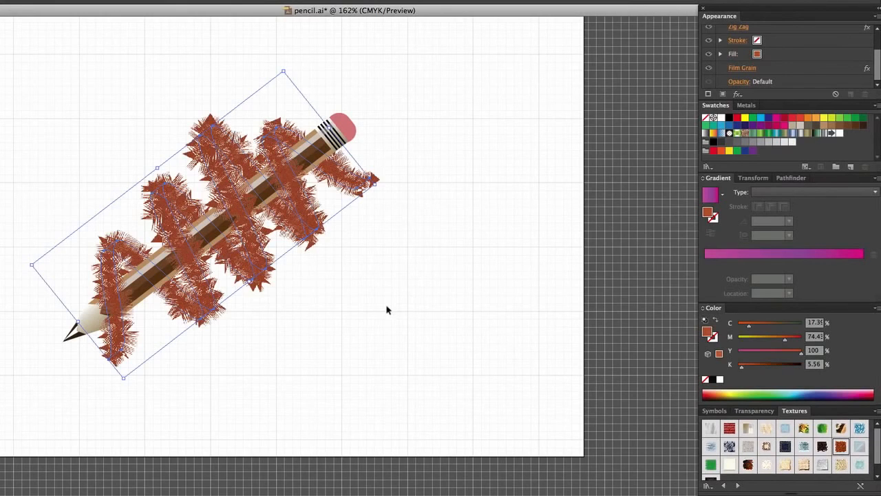
Try the silver metallic style and the Woodcut style from the Type Effects library on the whole ribbon.
left_click(427, 320)
key("ctrl+a")
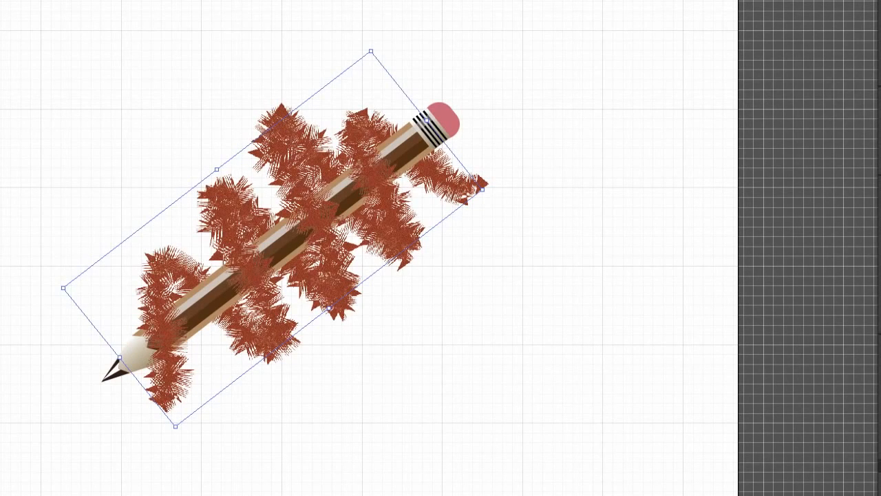
left_click(580, 352)
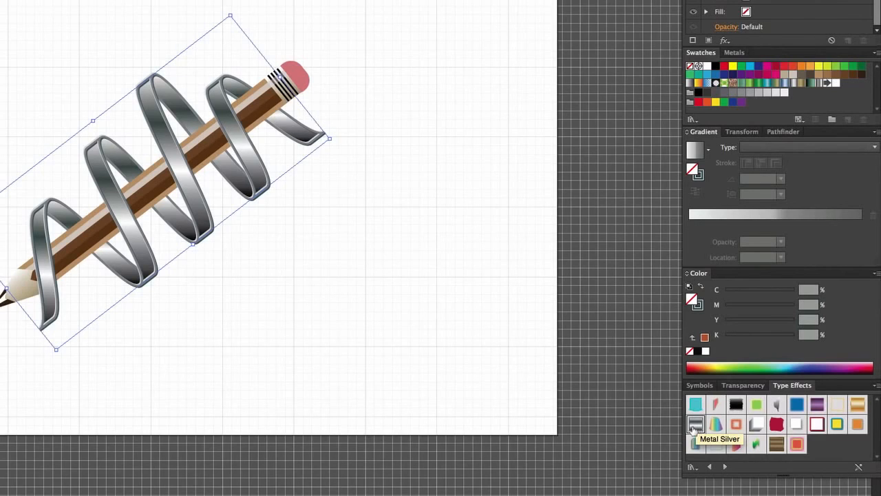
left_click(778, 447)
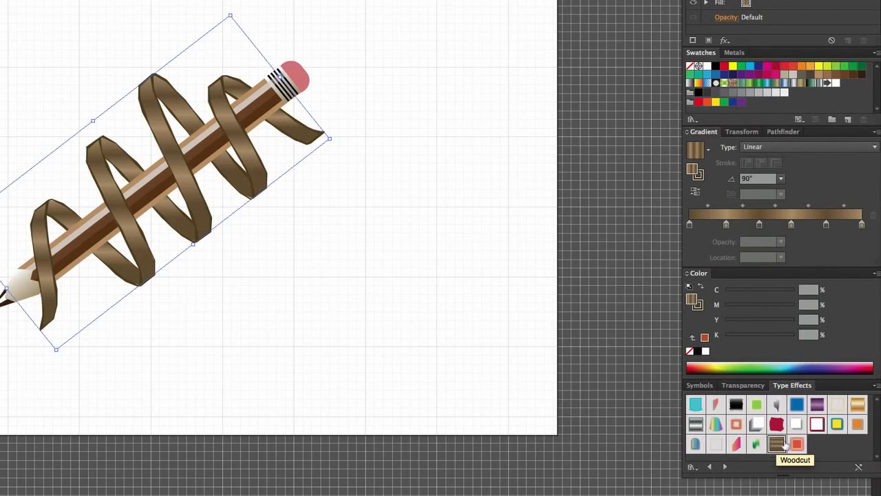
Switch to the Vonster Pattern Styles library and apply the Diadem 1 style to the ribbon.
left_click(726, 468)
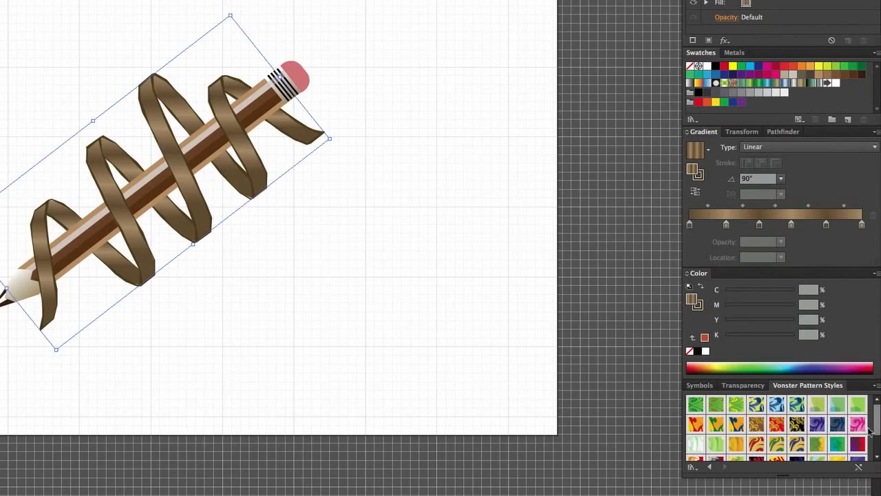
mouse_move(878, 426)
left_mouse_down()
mouse_move(878, 445)
mouse_move(878, 413)
left_mouse_up()
left_click(757, 426)
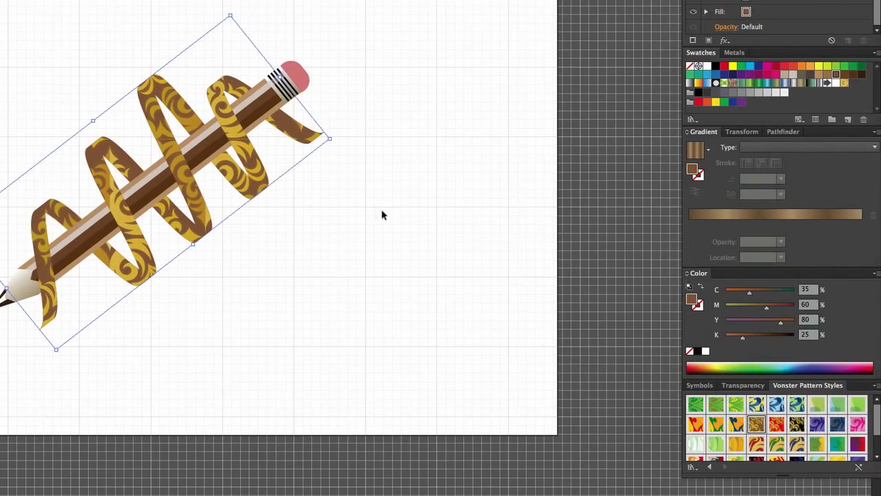
Reselect all the ribbon bands, change their brown base fill to the steel-blue gradient, and delete the gold patterned fill above it.
left_click(379, 253)
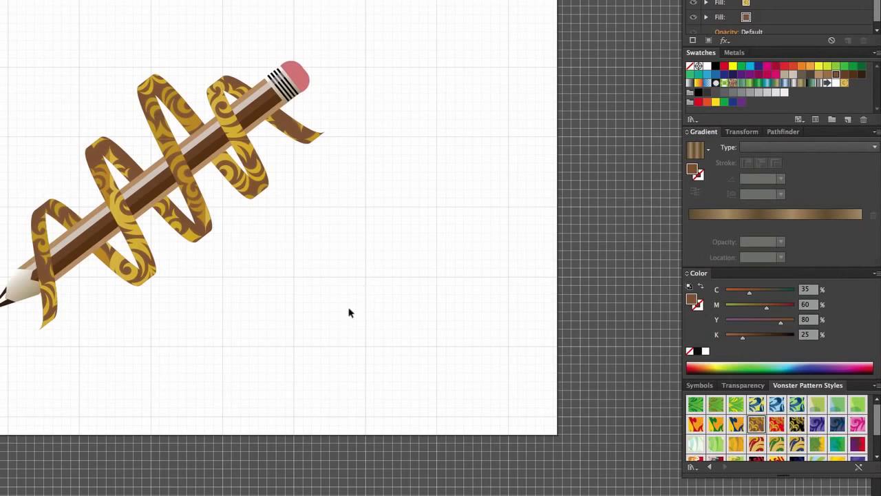
mouse_move(18, 319)
left_mouse_down()
mouse_move(176, 310)
mouse_move(236, 289)
mouse_move(211, 322)
left_mouse_up()
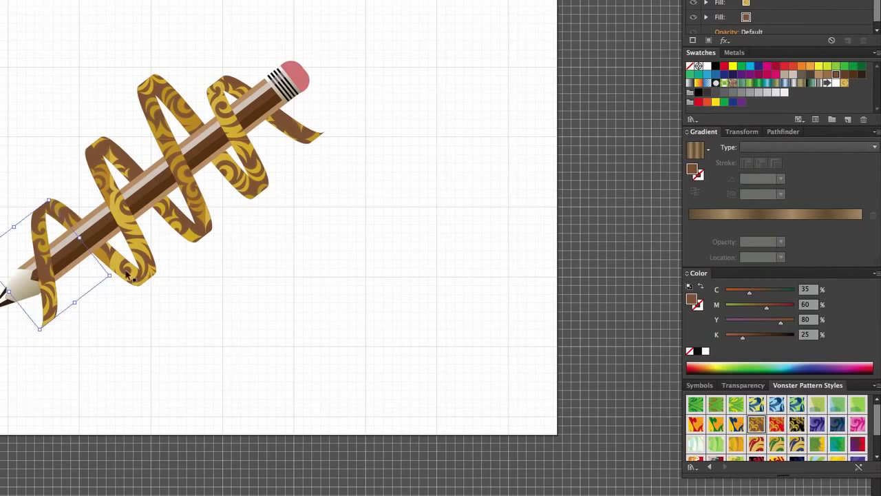
left_click(172, 235, "shift")
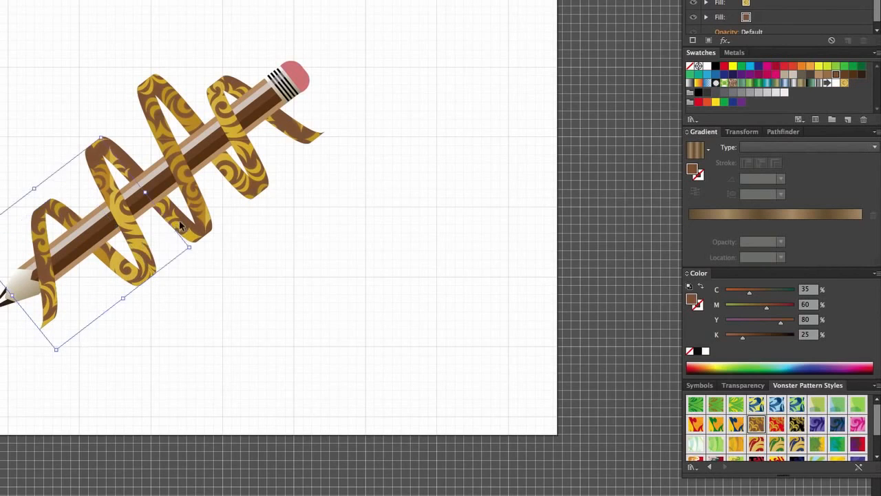
left_click(161, 122, "shift")
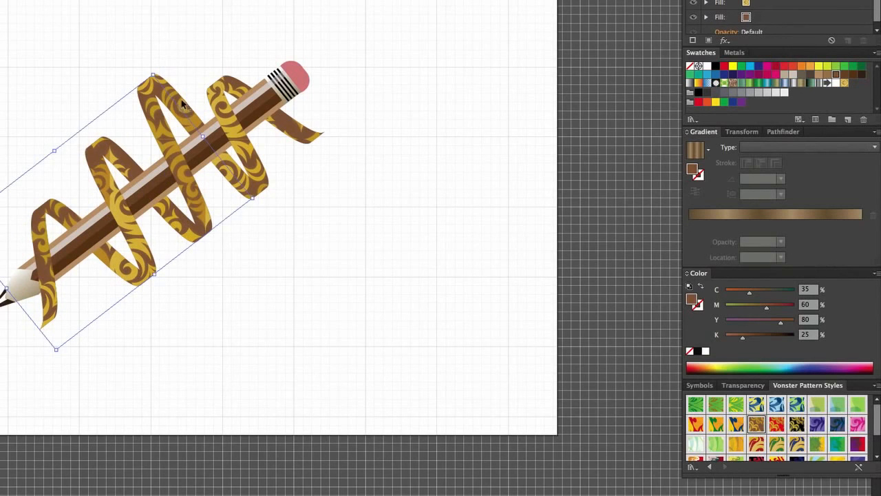
left_click(220, 105, "shift")
left_click(301, 139, "shift")
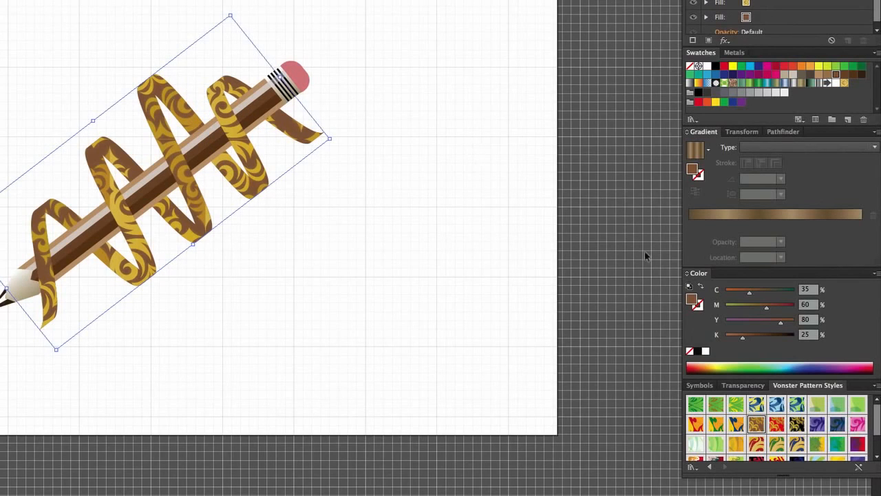
left_click(786, 83)
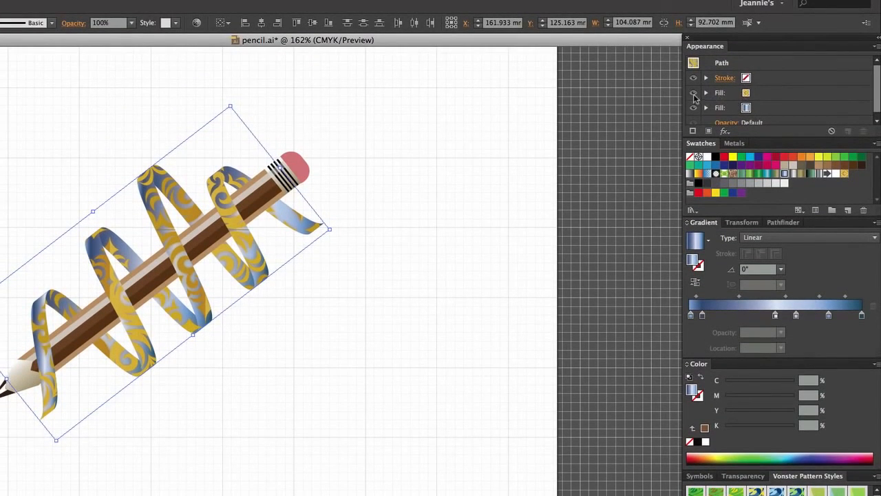
left_click(745, 94)
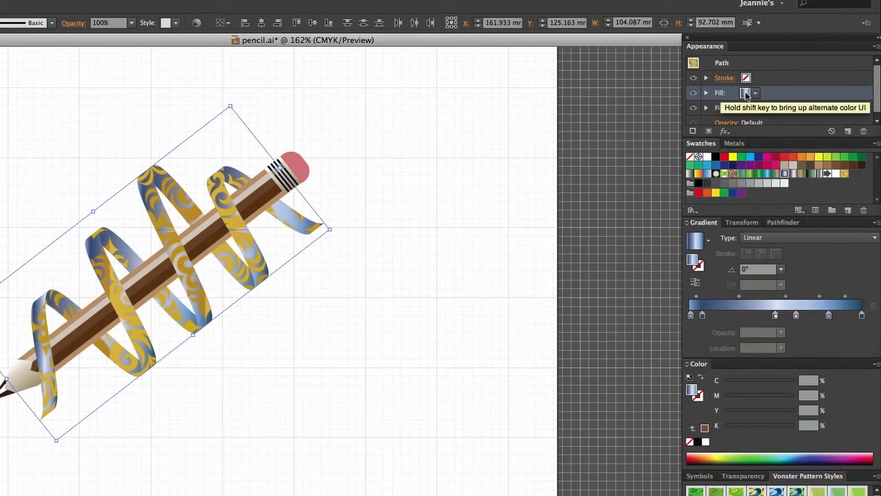
left_click(865, 132)
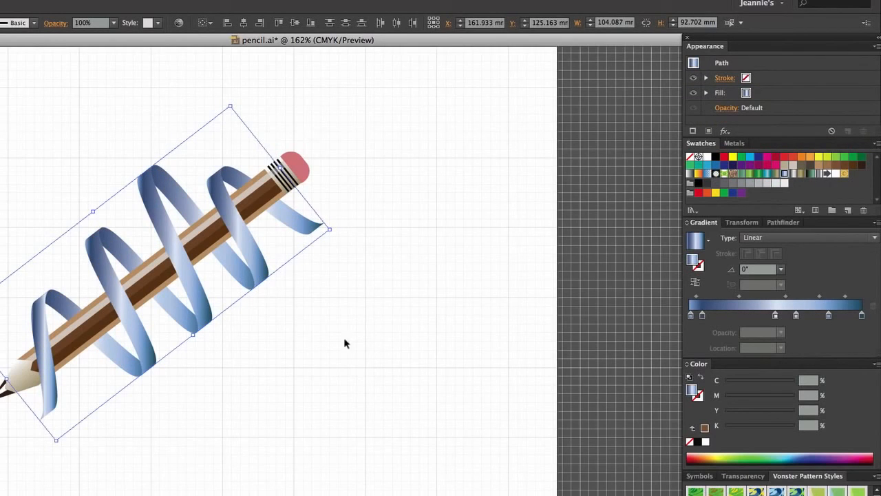
Fill the ribbon with the teal linear gradient, give it a black stroke, and deselect it.
left_click(768, 173)
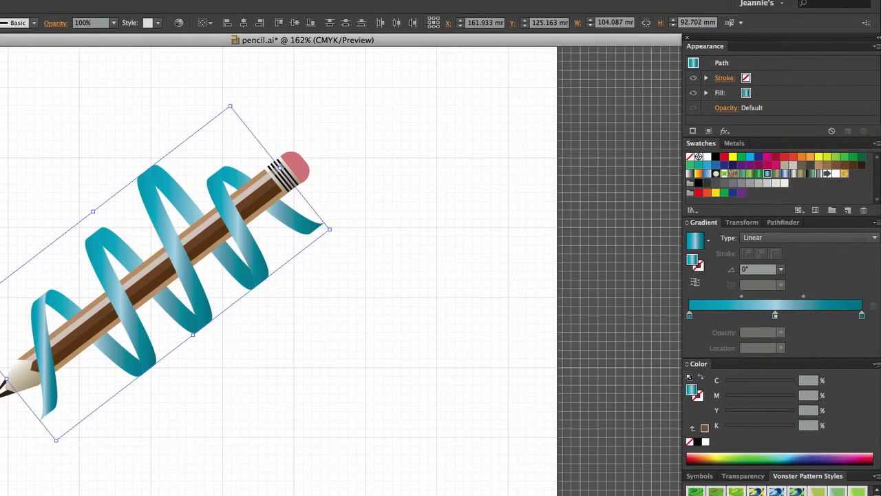
key("x")
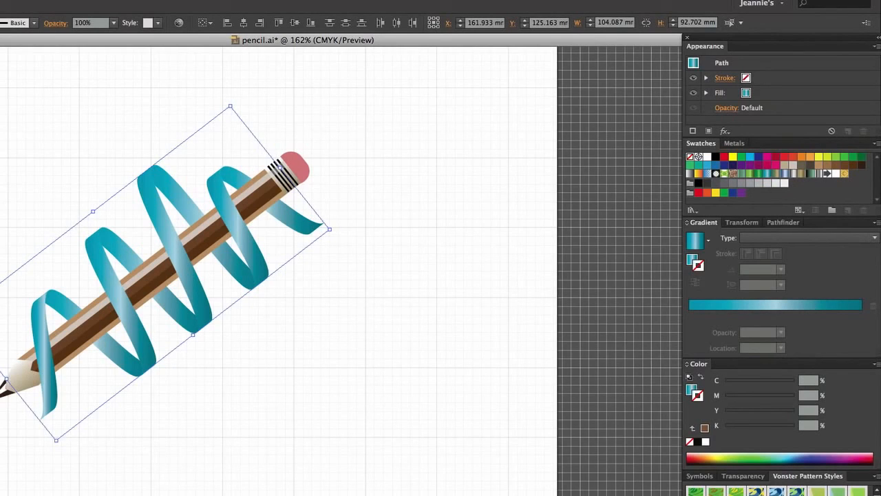
left_click(716, 157)
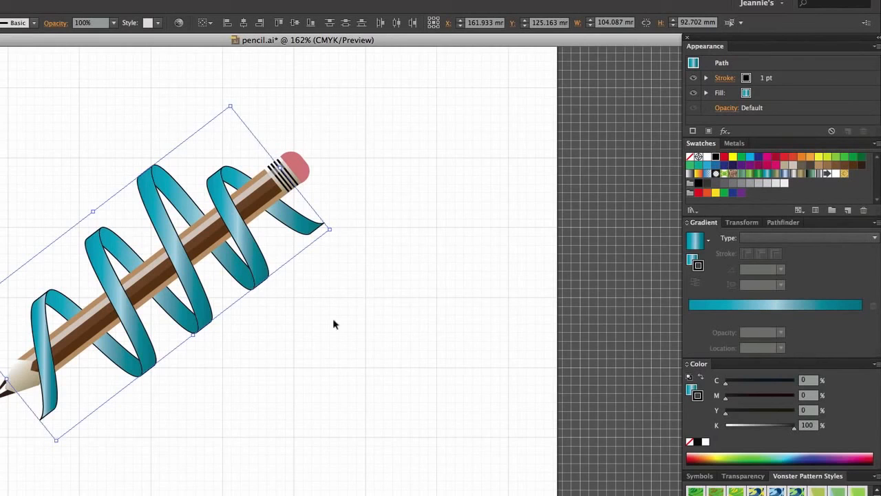
left_click(303, 340)
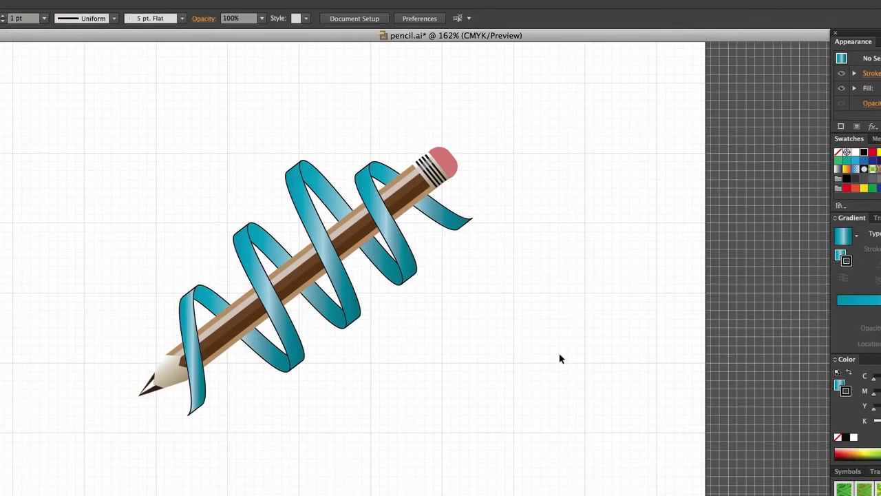